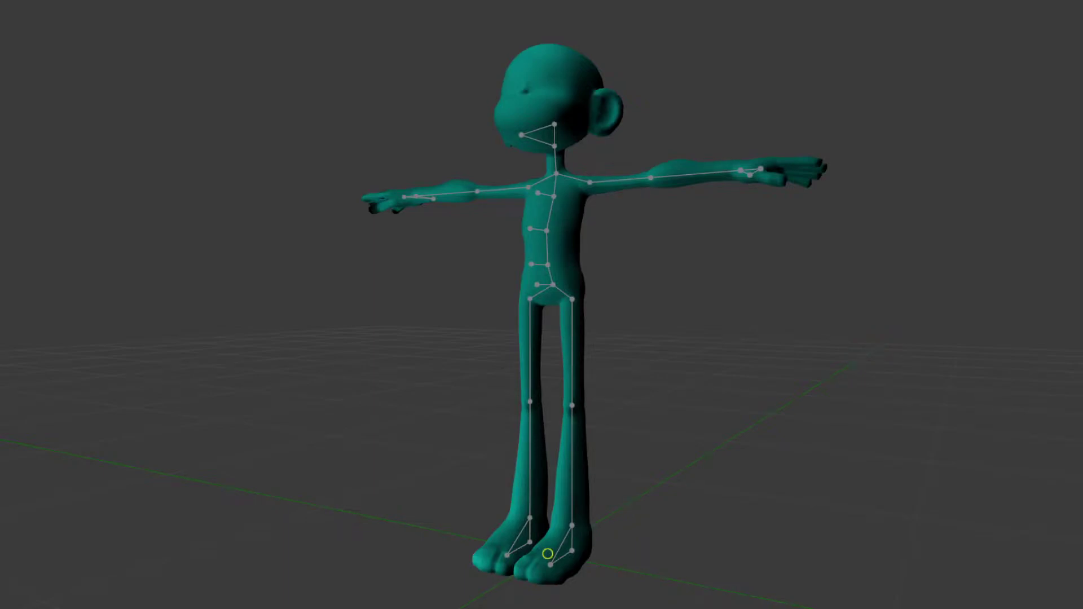
# Lower the character's left elbow so the outstretched arm drops from the T-pose.
pyautogui.moveTo(127, 353); pyautogui.dragTo(95, 360, button='middle')
pyautogui.moveTo(94, 360); pyautogui.dragTo(84, 355)
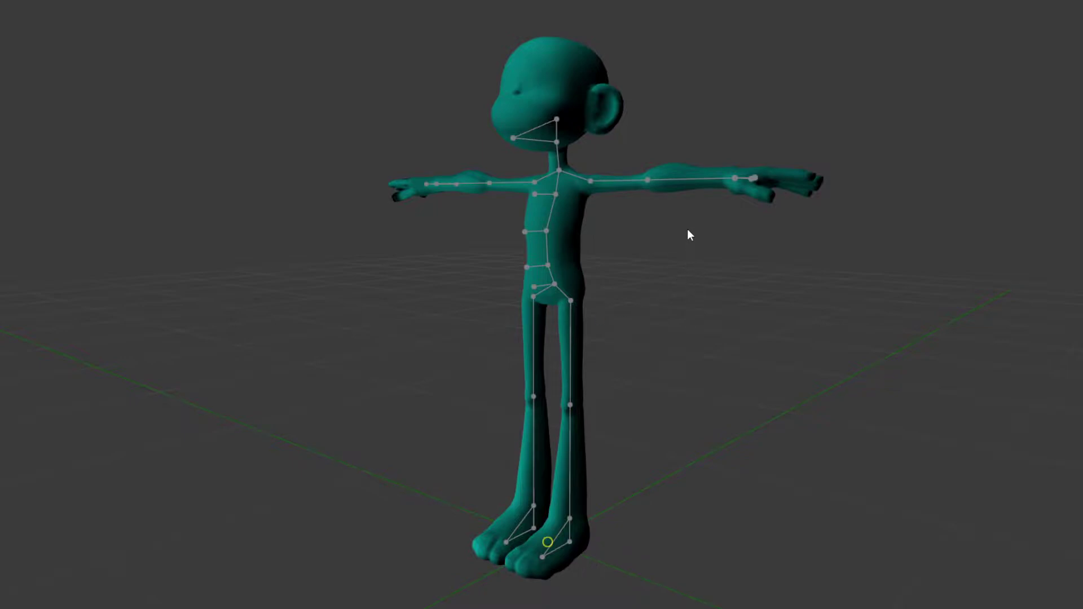
pyautogui.click(647, 181)
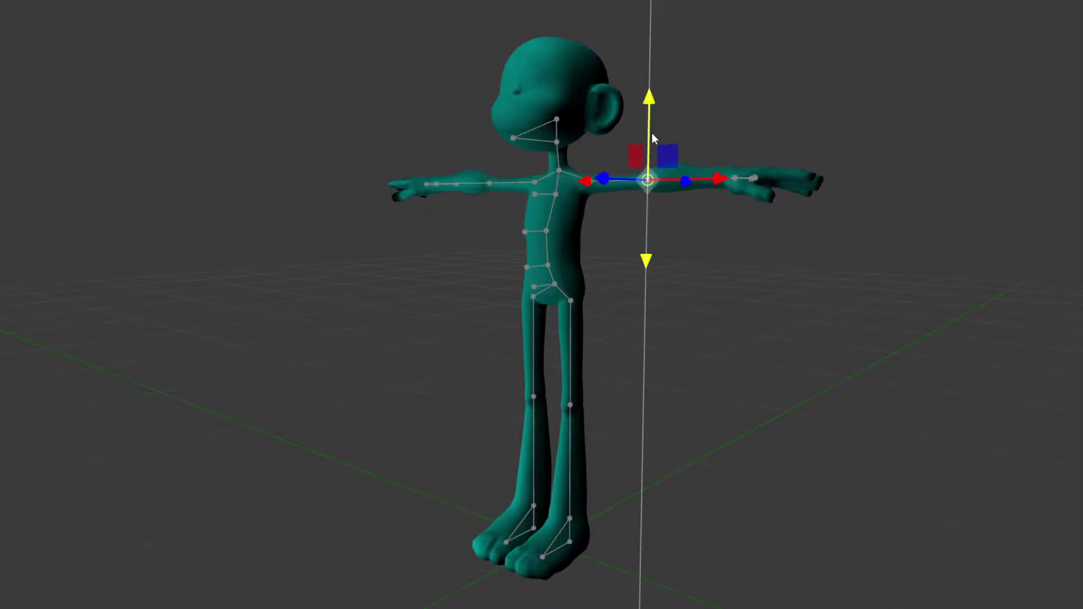
pyautogui.moveTo(652, 133); pyautogui.dragTo(642, 217)
# Bring the left wrist and hand forward in front of the body.
pyautogui.moveTo(733, 320); pyautogui.dragTo(597, 362, button='middle')
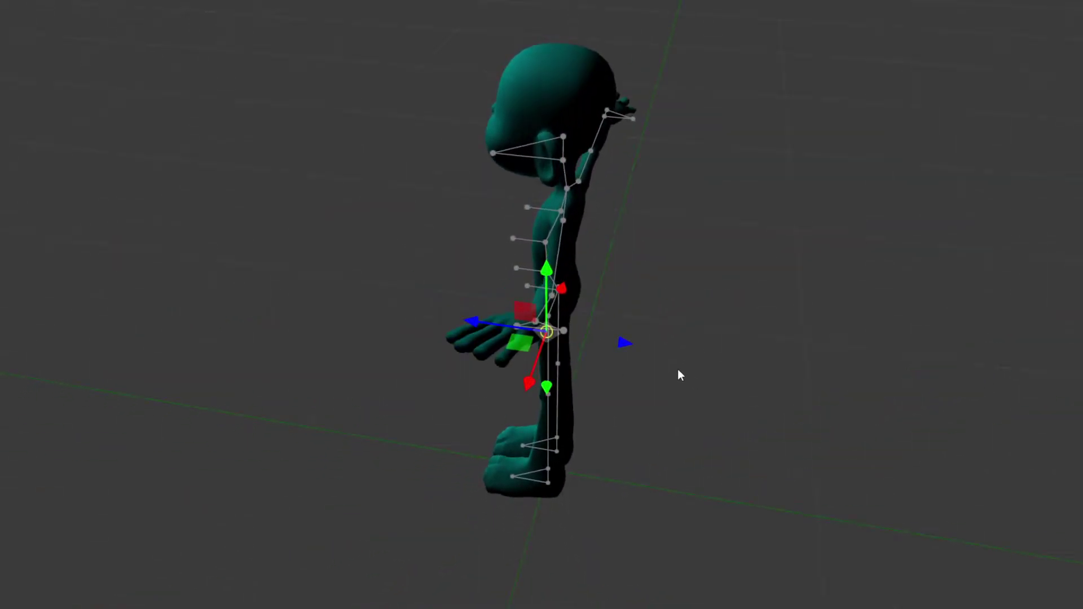
pyautogui.moveTo(678, 369); pyautogui.dragTo(651, 408, button='middle')
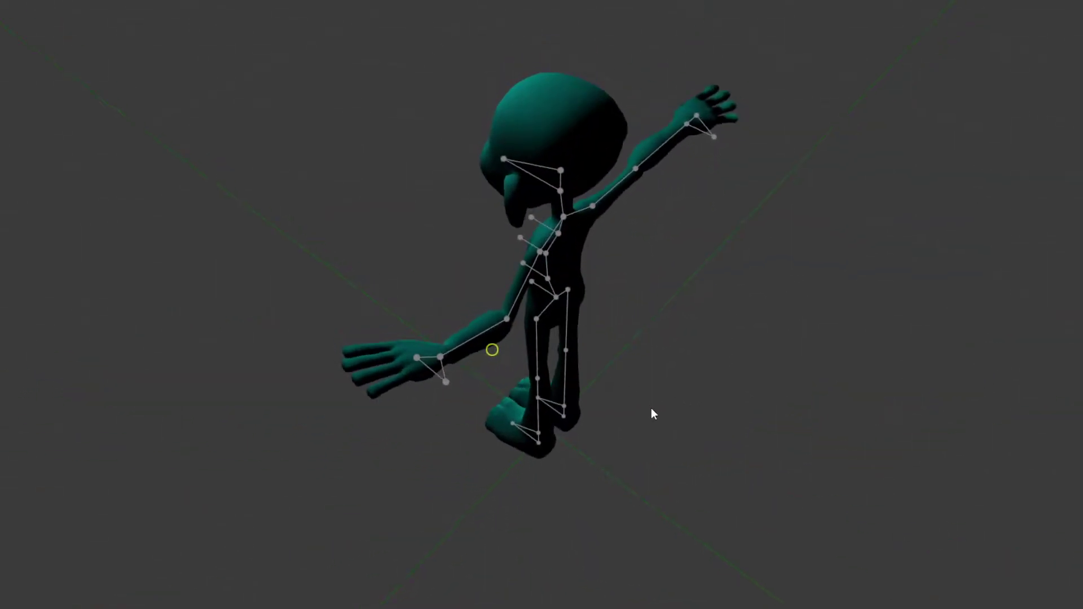
pyautogui.click(440, 358)
pyautogui.moveTo(472, 388); pyautogui.dragTo(379, 345)
pyautogui.click(367, 435)
pyautogui.click(371, 330)
pyautogui.moveTo(380, 345); pyautogui.dragTo(526, 345, button='middle')
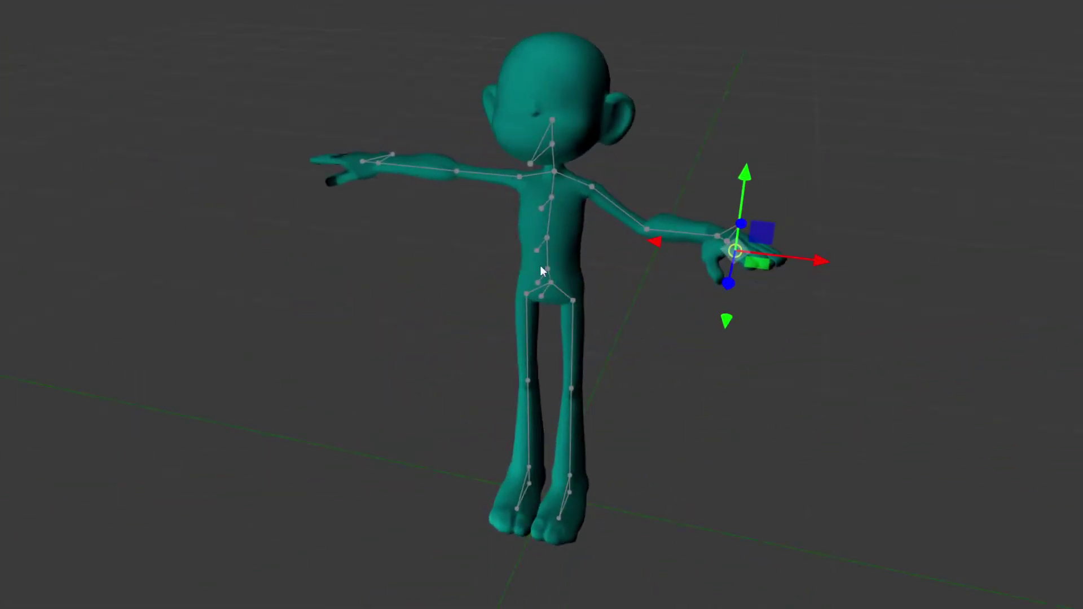
# Lower the left elbow further so the upper arm hangs closer to the torso.
pyautogui.click(647, 228)
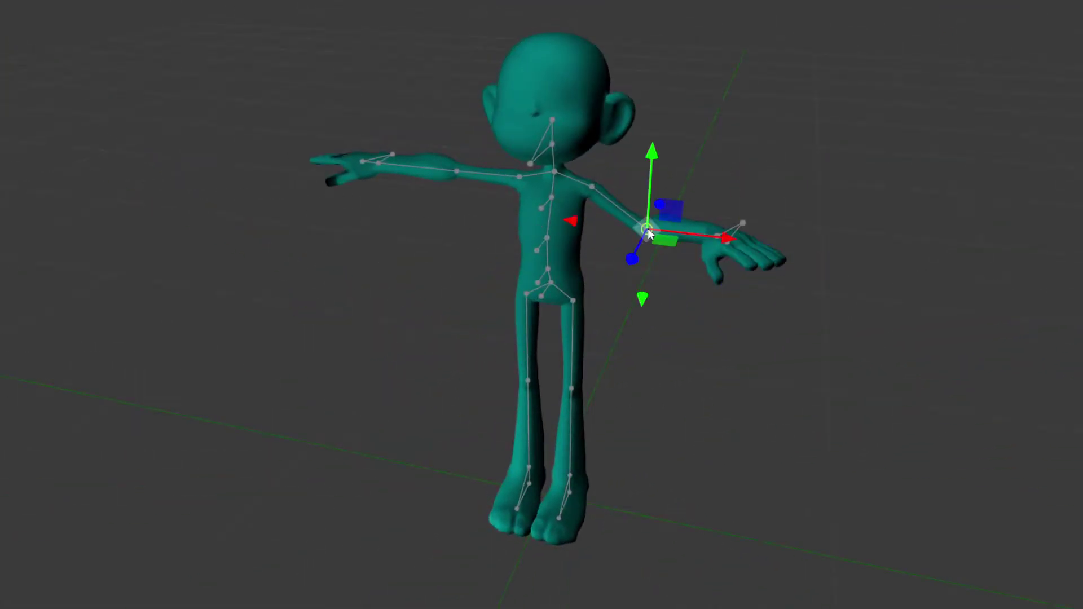
pyautogui.moveTo(656, 152); pyautogui.dragTo(657, 207)
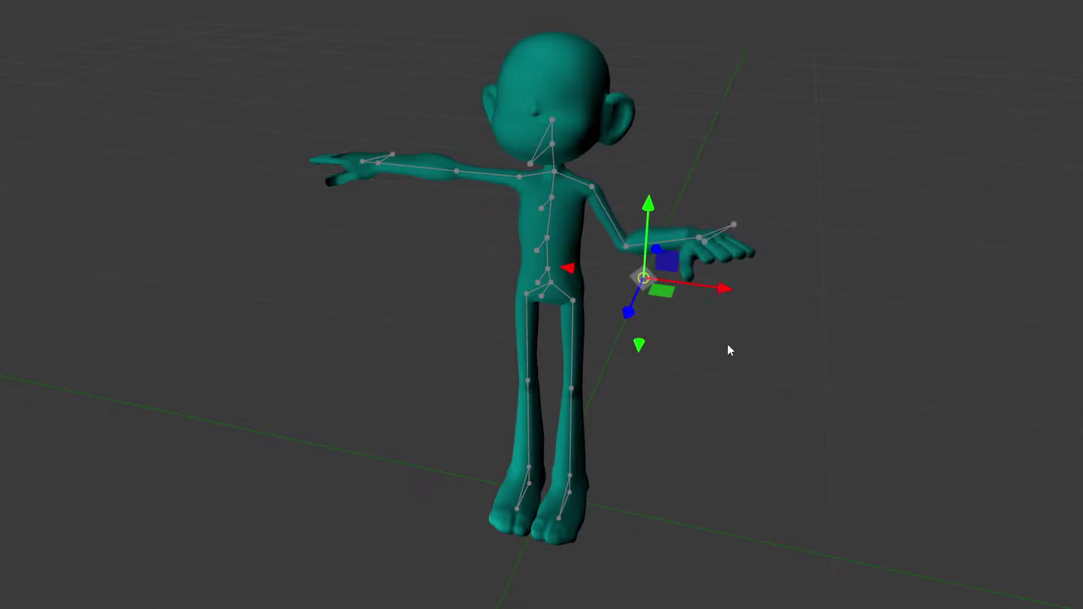
pyautogui.moveTo(727, 345); pyautogui.dragTo(671, 359, button='middle')
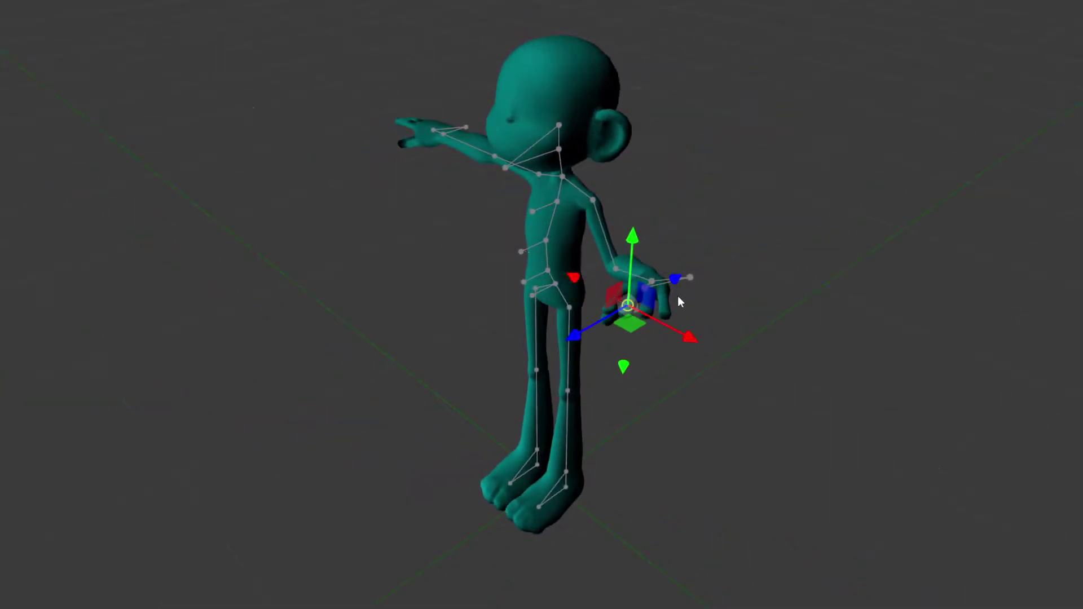
# Move the left wrist forward so the forearm bends ahead of the elbow.
pyautogui.moveTo(737, 330); pyautogui.dragTo(645, 331, button='middle')
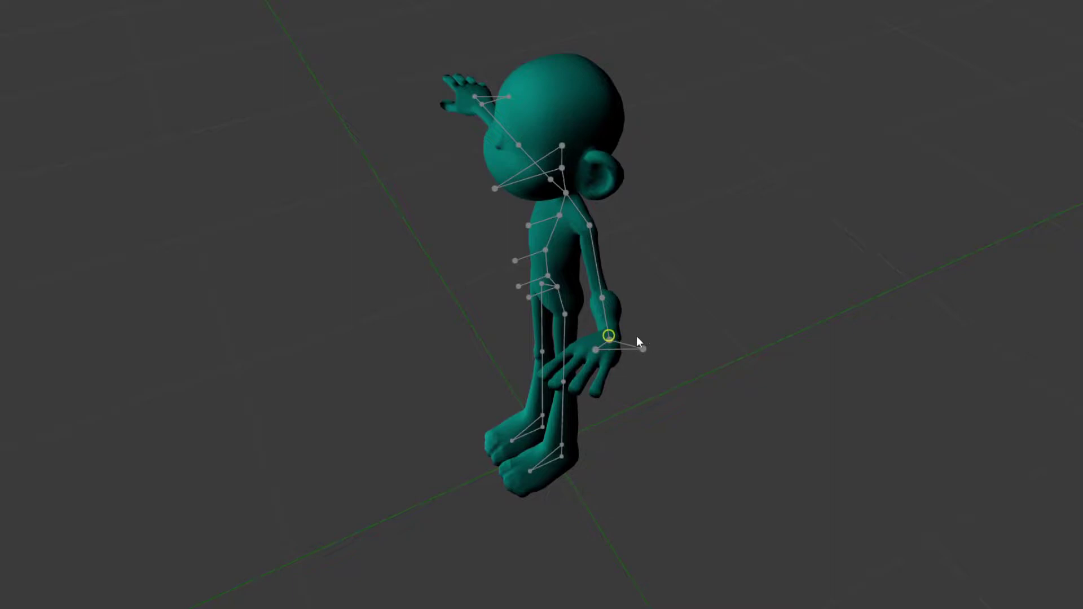
pyautogui.click(614, 341)
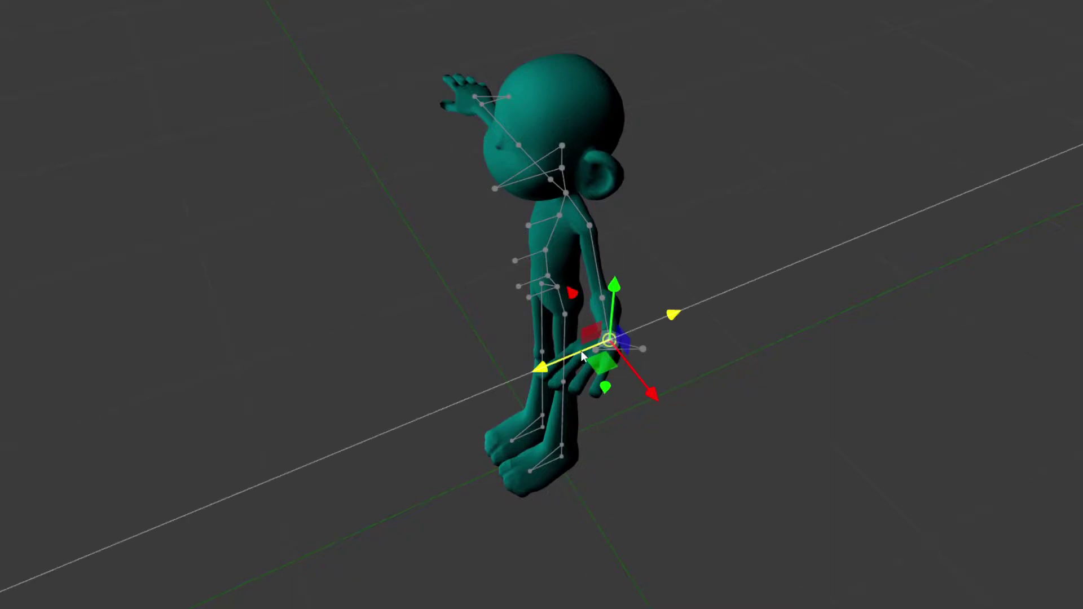
pyautogui.moveTo(580, 356); pyautogui.dragTo(530, 346)
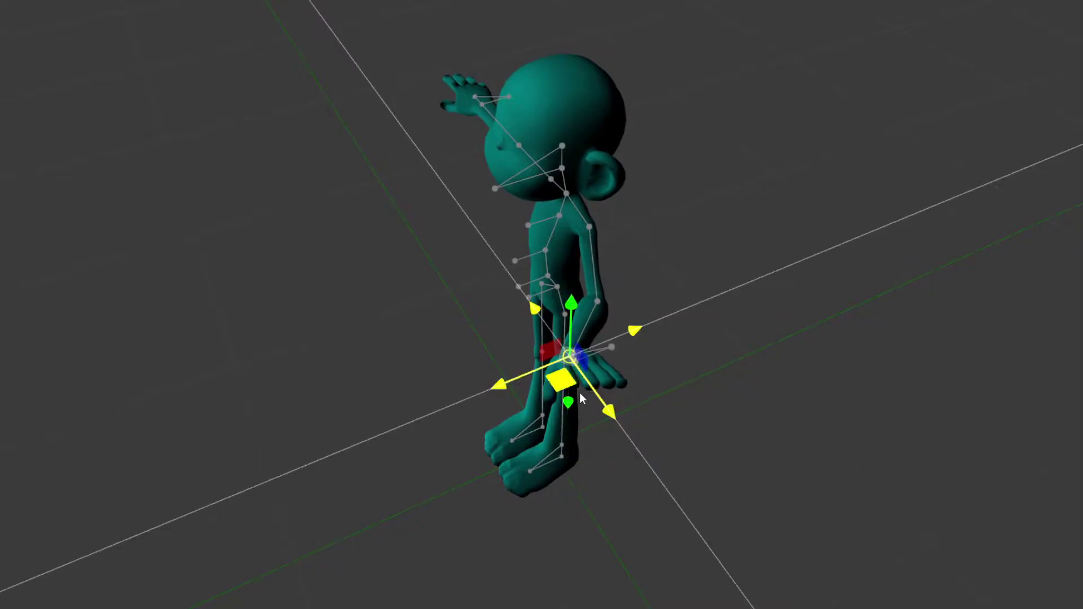
pyautogui.moveTo(596, 398); pyautogui.dragTo(574, 351)
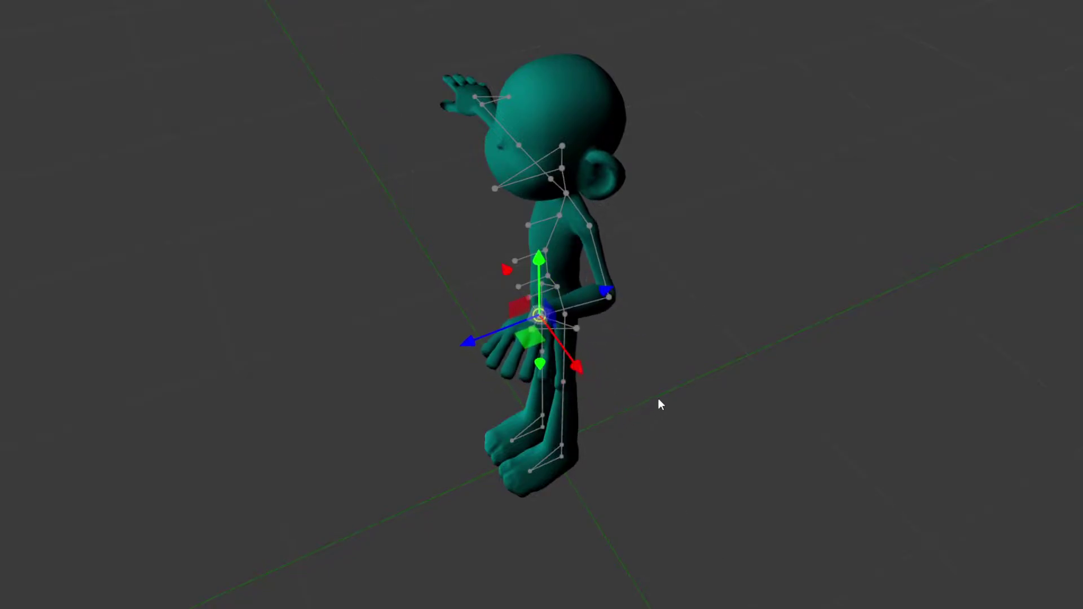
pyautogui.moveTo(658, 399); pyautogui.dragTo(761, 363)
pyautogui.moveTo(760, 368); pyautogui.dragTo(633, 319, button='middle')
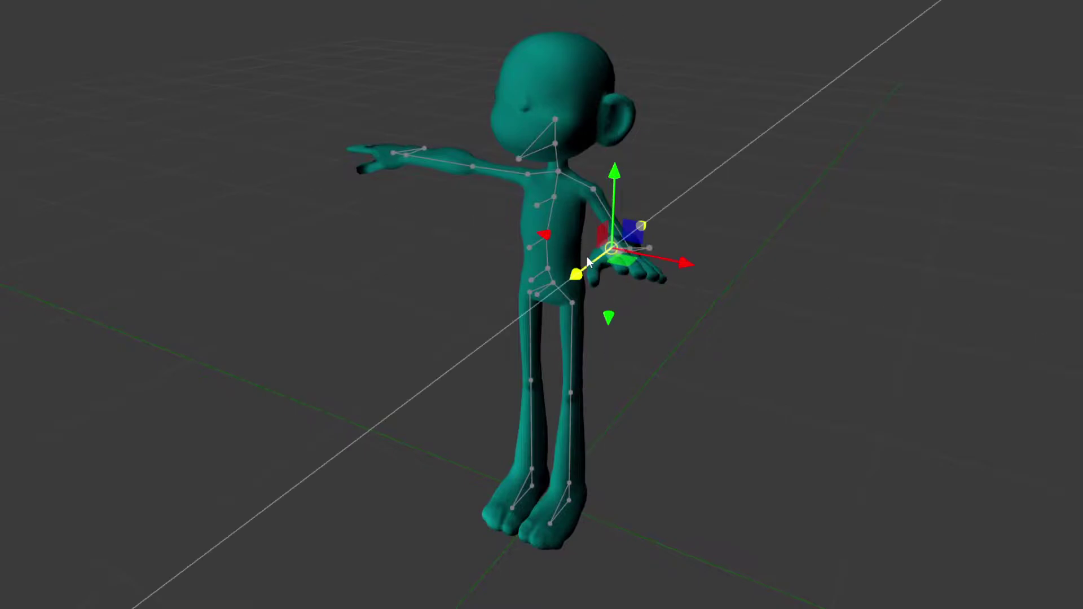
# Raise the left hand's end point so the hand bends up with the palm facing forward and fingers upward.
pyautogui.moveTo(586, 258); pyautogui.dragTo(585, 259)
pyautogui.moveTo(616, 195); pyautogui.dragTo(616, 195)
pyautogui.moveTo(653, 257); pyautogui.dragTo(655, 258)
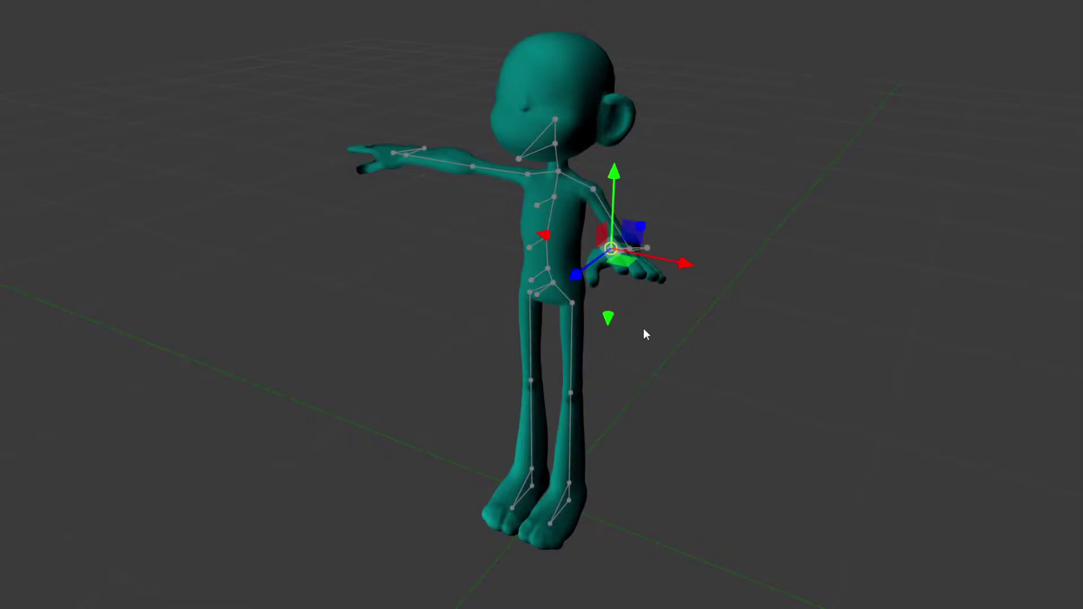
pyautogui.moveTo(663, 344); pyautogui.dragTo(662, 418)
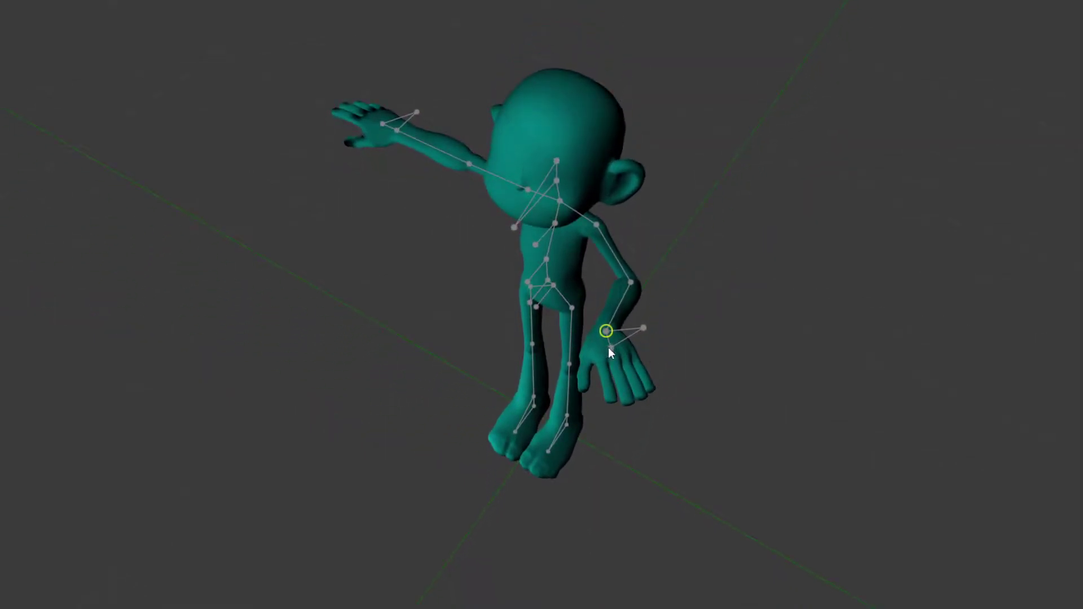
pyautogui.click(608, 348)
pyautogui.moveTo(613, 309); pyautogui.dragTo(619, 271)
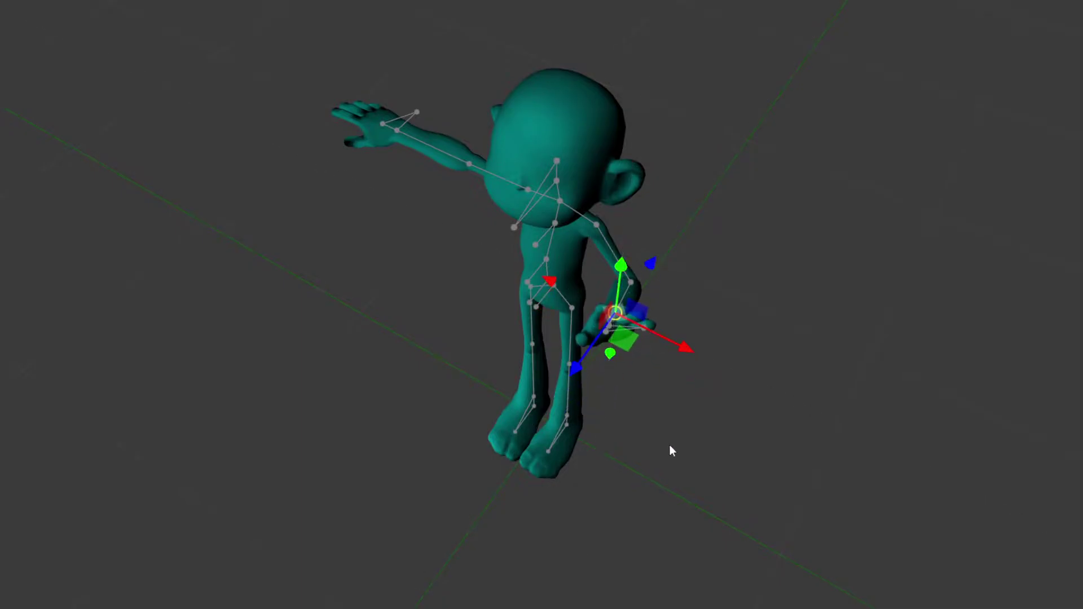
pyautogui.moveTo(669, 444); pyautogui.dragTo(708, 373)
pyautogui.moveTo(708, 374); pyautogui.dragTo(723, 374, button='middle')
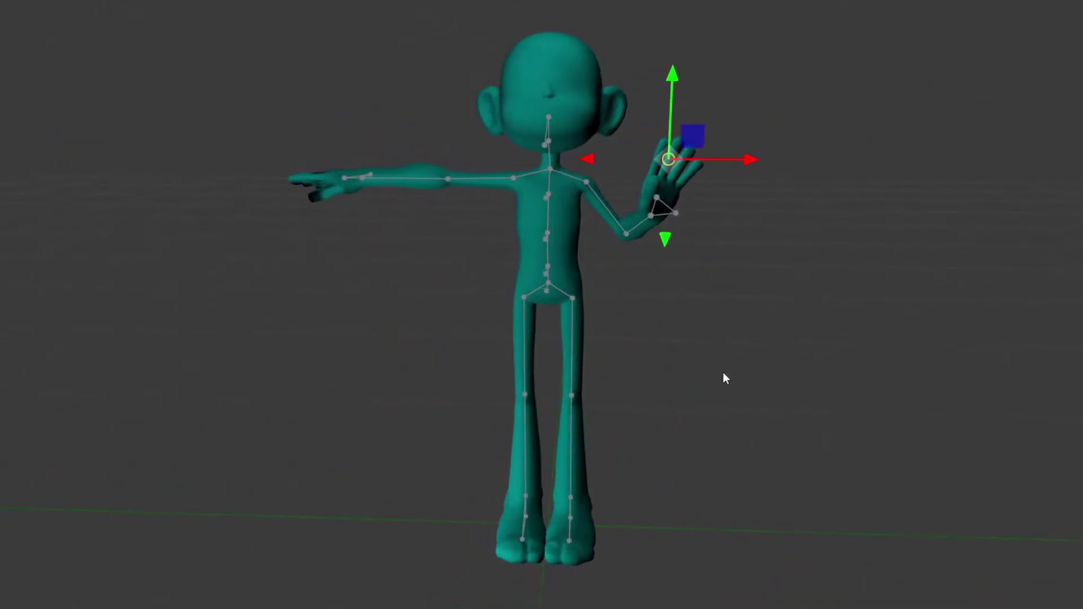
# Lower the character's right elbow so the upper arm drops beside the torso.
pyautogui.moveTo(724, 373); pyautogui.dragTo(761, 382)
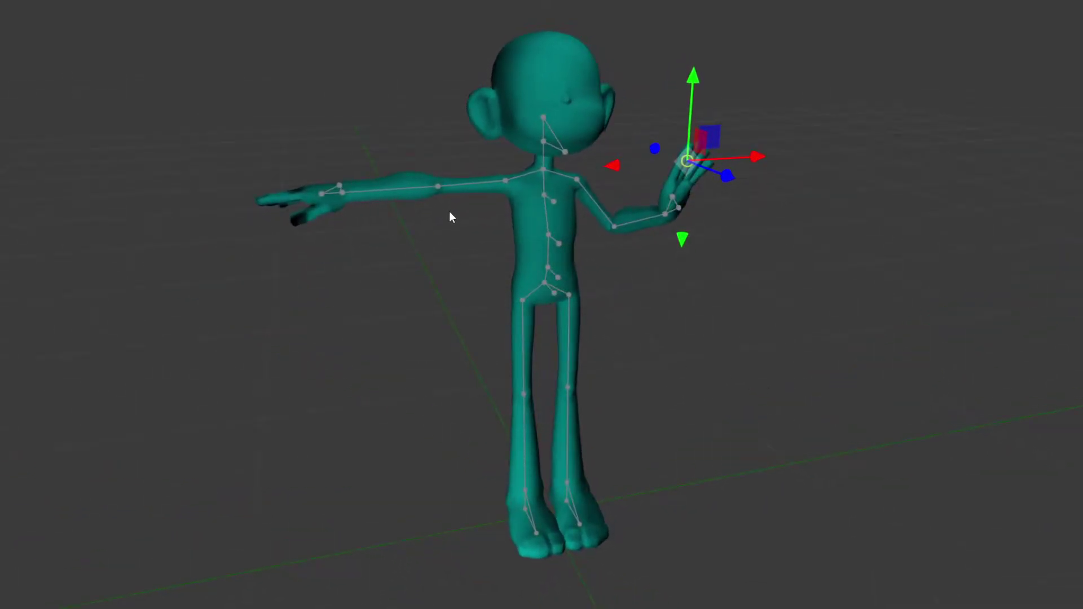
pyautogui.click(436, 181)
pyautogui.moveTo(439, 134); pyautogui.dragTo(462, 260)
# Bring the right wrist forward so the right forearm reaches out in front of the body.
pyautogui.moveTo(312, 285); pyautogui.dragTo(375, 317)
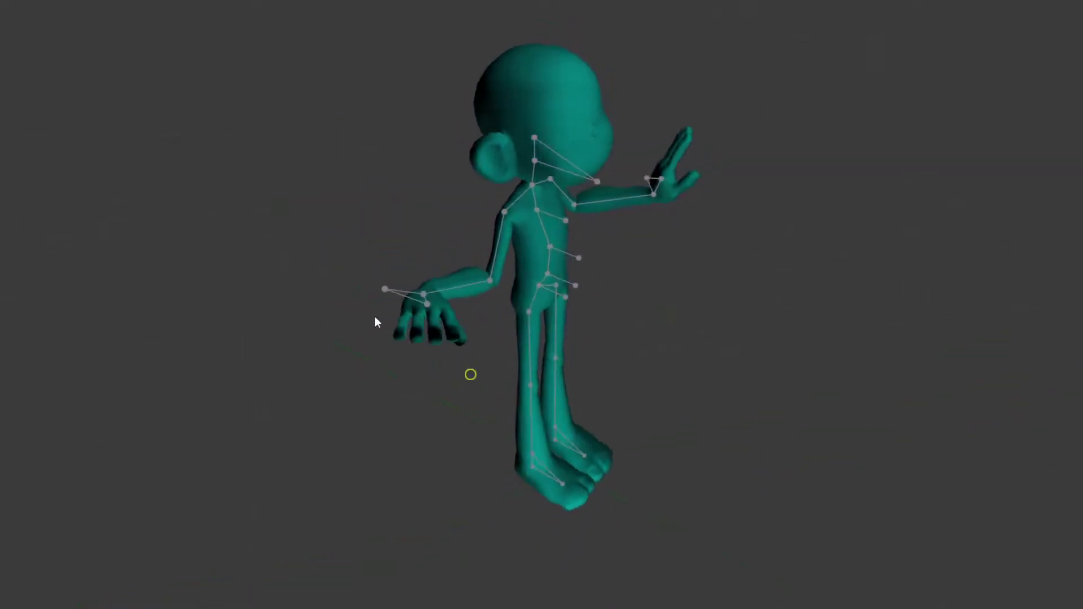
pyautogui.moveTo(376, 317); pyautogui.dragTo(438, 340, button='middle')
pyautogui.click(461, 370)
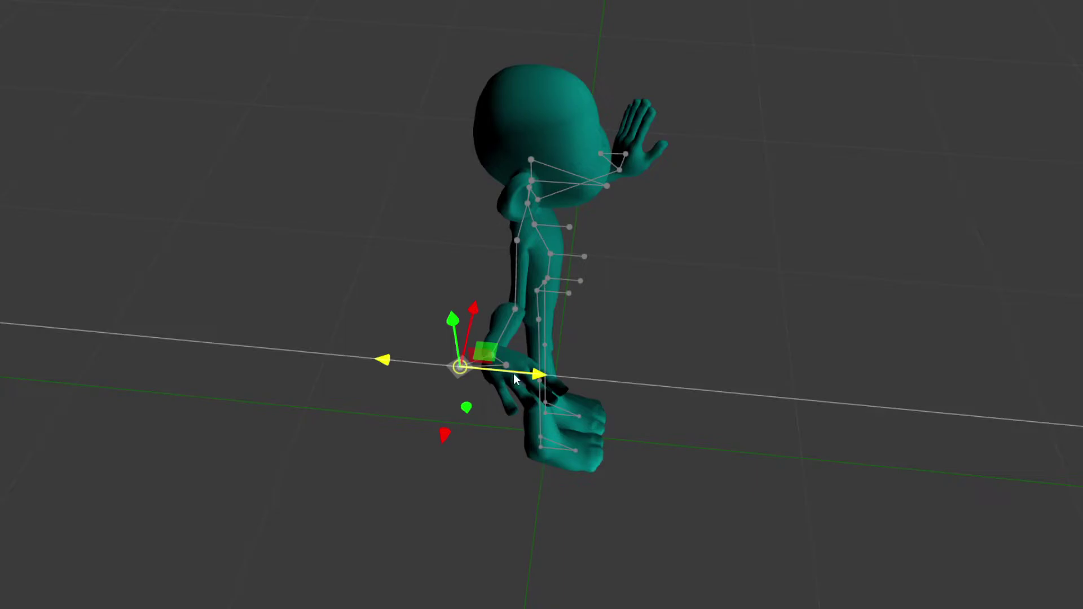
pyautogui.moveTo(516, 374)
pyautogui.mouseDown()
pyautogui.moveTo(479, 369)
pyautogui.moveTo(496, 374)
pyautogui.mouseUp()
# Move the right knee forward and raise it to about hip height, lifting the foot off the ground.
pyautogui.moveTo(482, 453); pyautogui.dragTo(419, 389, button='middle')
pyautogui.moveTo(425, 290); pyautogui.dragTo(324, 294, button='middle')
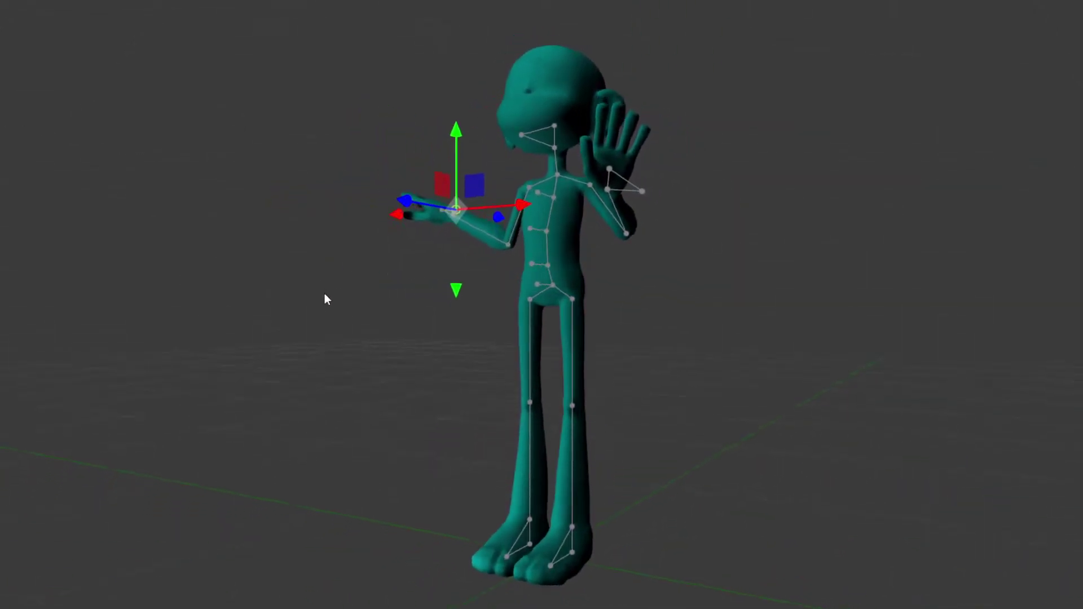
pyautogui.click(532, 404)
pyautogui.moveTo(509, 405); pyautogui.dragTo(435, 416)
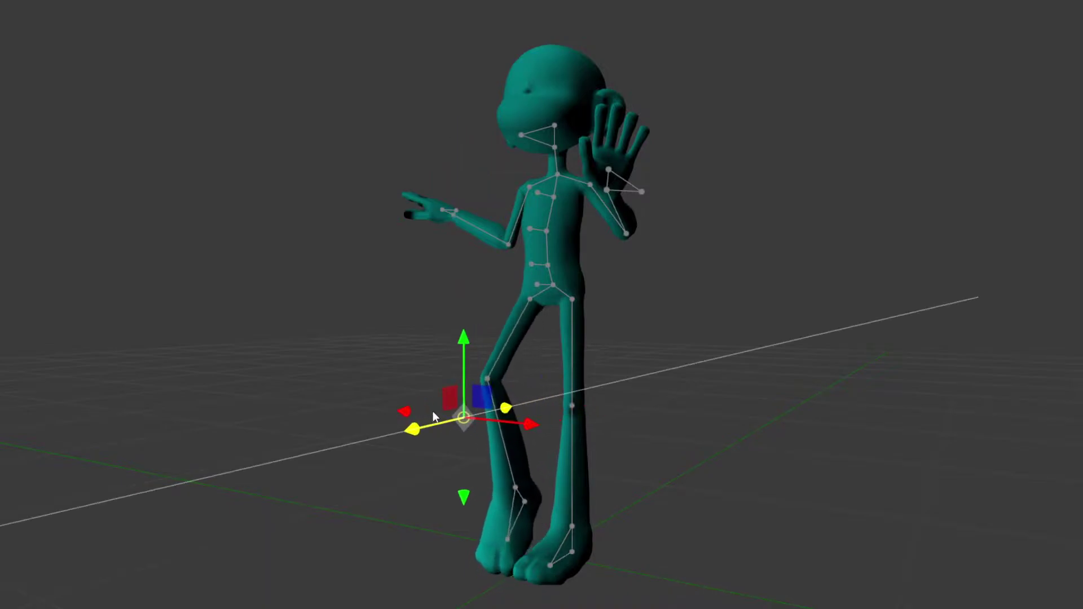
pyautogui.moveTo(470, 367); pyautogui.dragTo(480, 189)
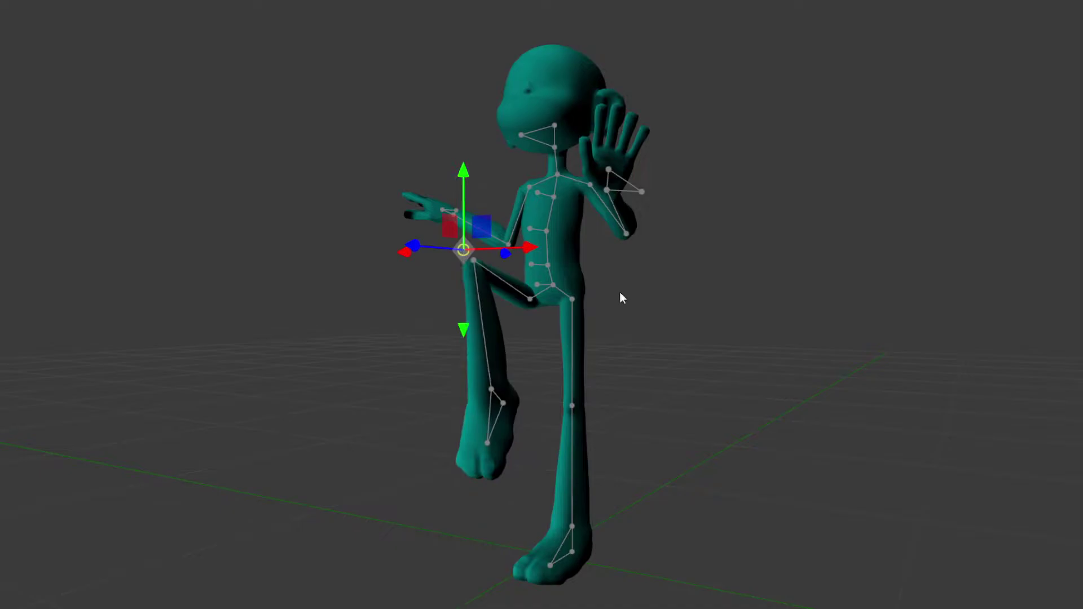
# Pull the right ankle back under the raised thigh and lower the toe point so the foot angles down.
pyautogui.moveTo(621, 294); pyautogui.dragTo(570, 351, button='middle')
pyautogui.click(486, 380)
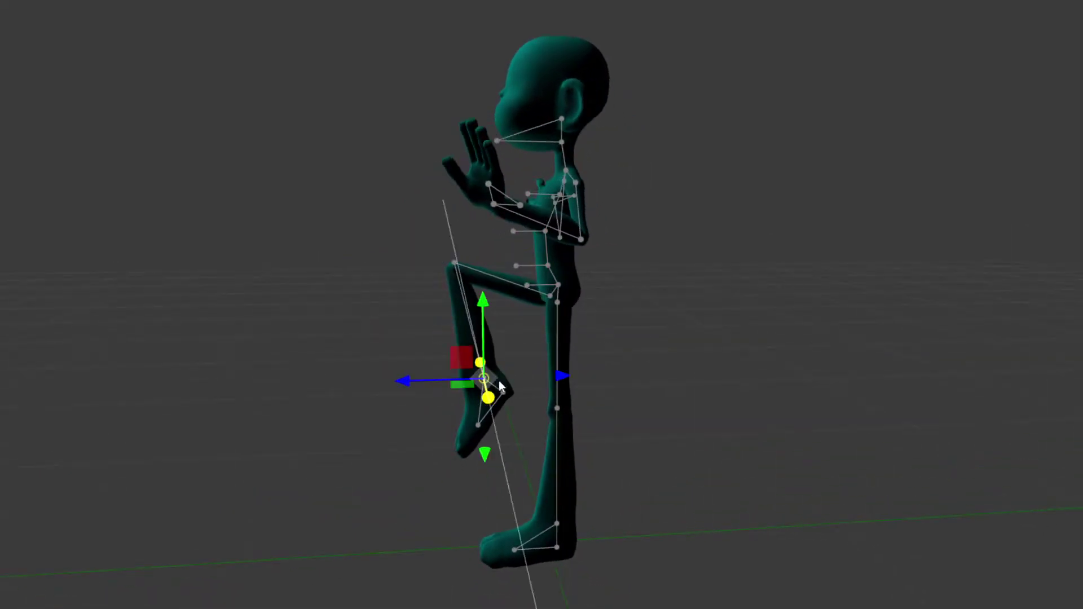
pyautogui.moveTo(536, 377); pyautogui.dragTo(589, 380)
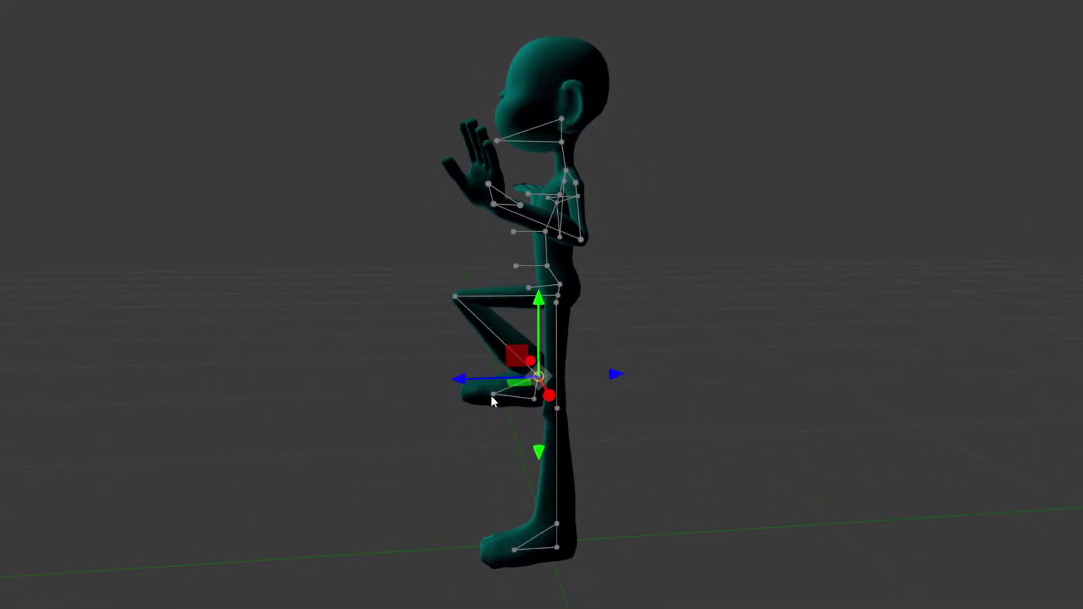
pyautogui.click(491, 395)
pyautogui.moveTo(491, 340); pyautogui.dragTo(491, 407)
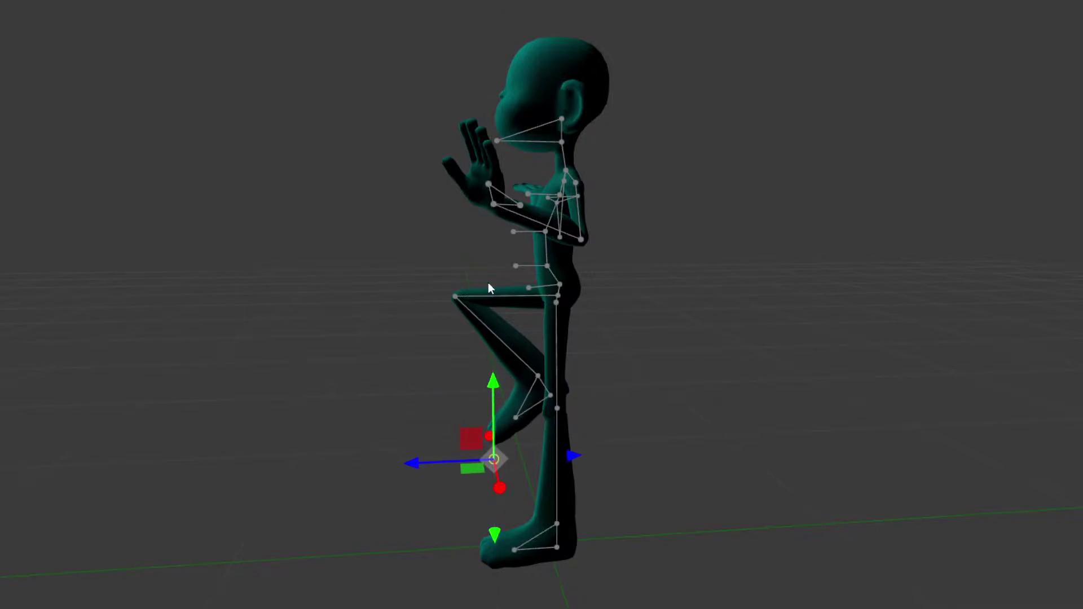
# Move the right ankle further back behind the standing leg and tilt the right toes down again.
pyautogui.click(536, 378)
pyautogui.moveTo(597, 375); pyautogui.dragTo(618, 378)
pyautogui.click(523, 405)
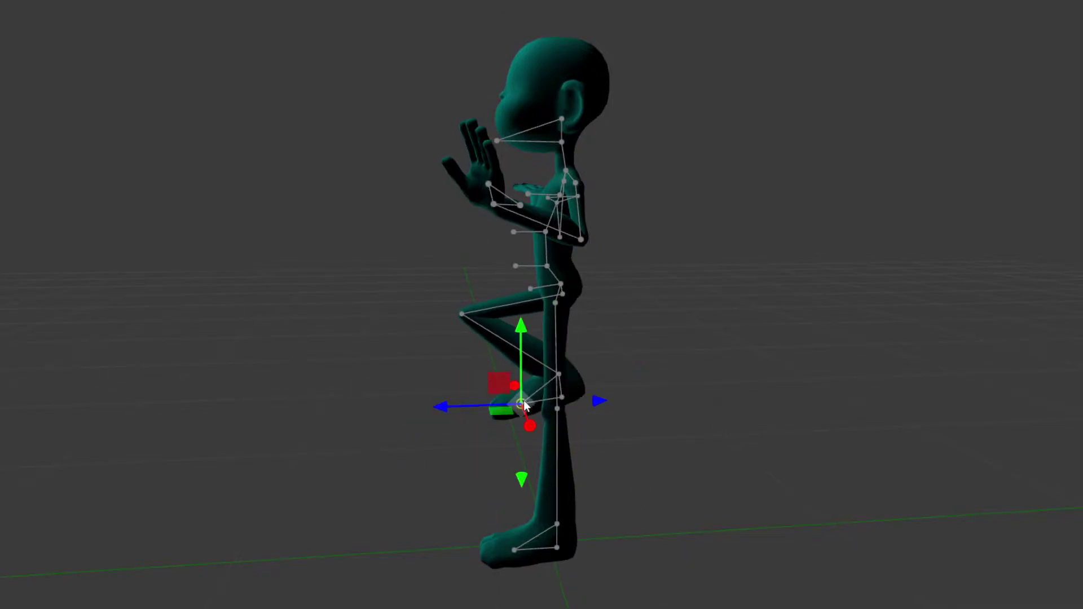
pyautogui.moveTo(526, 342); pyautogui.dragTo(526, 432)
# Bend the left knee forward and lower the left toe point so the supporting foot points down.
pyautogui.moveTo(664, 508); pyautogui.dragTo(795, 489, button='middle')
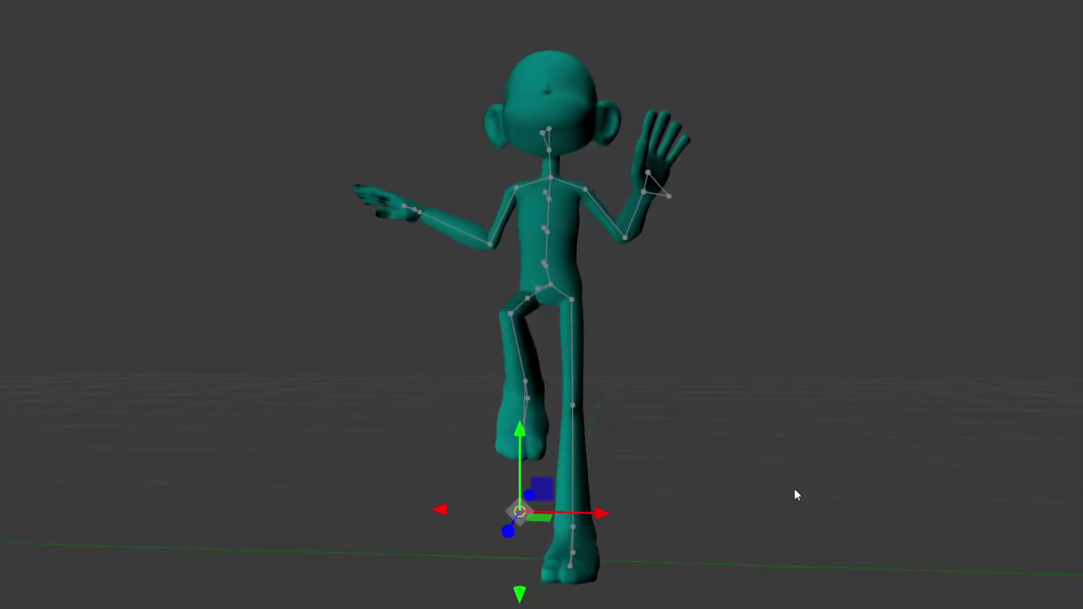
pyautogui.click(574, 405)
pyautogui.moveTo(631, 459); pyautogui.dragTo(531, 456, button='middle')
pyautogui.moveTo(515, 419); pyautogui.dragTo(469, 411)
pyautogui.moveTo(534, 338); pyautogui.dragTo(536, 299)
pyautogui.click(517, 562)
pyautogui.moveTo(519, 489); pyautogui.dragTo(516, 539)
# Lower the pelvis's front direction point to tilt the hips forward.
pyautogui.moveTo(676, 496); pyautogui.dragTo(596, 256, button='middle')
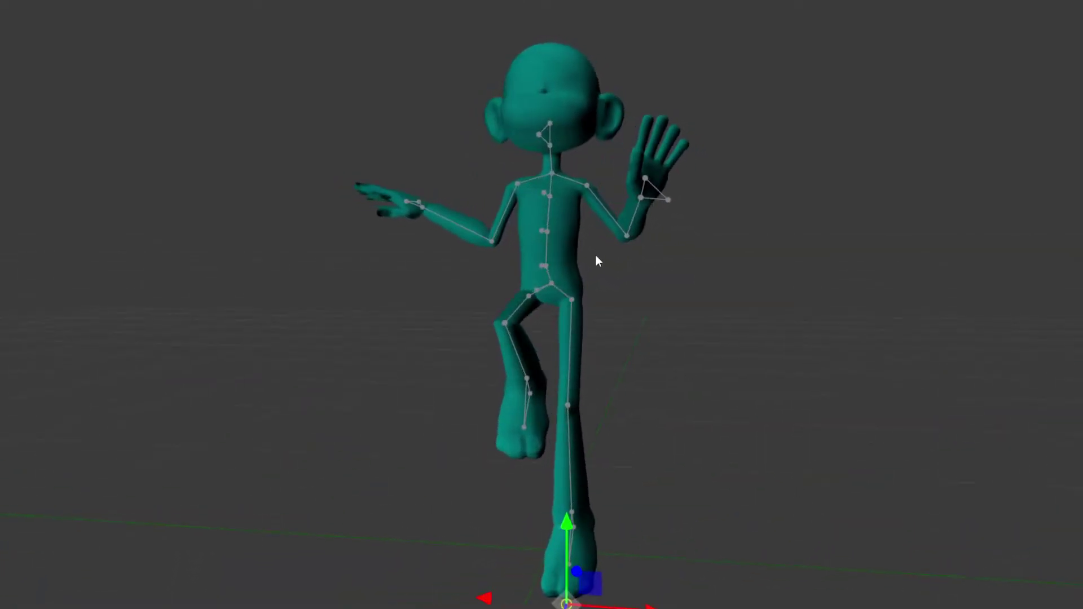
pyautogui.moveTo(529, 223); pyautogui.dragTo(550, 282, button='middle')
pyautogui.click(532, 287)
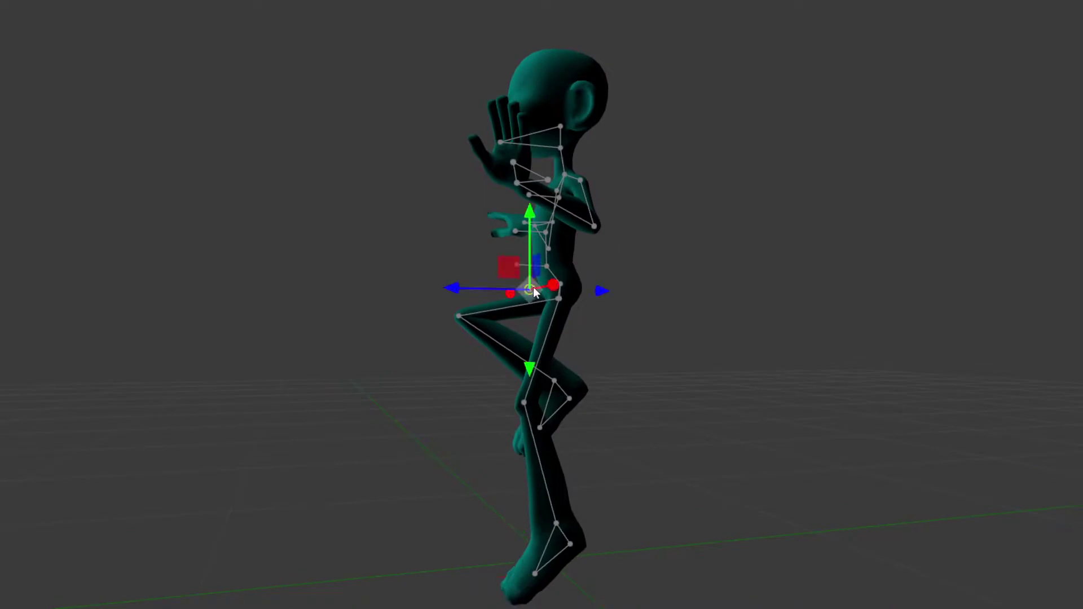
pyautogui.moveTo(533, 224); pyautogui.dragTo(533, 243)
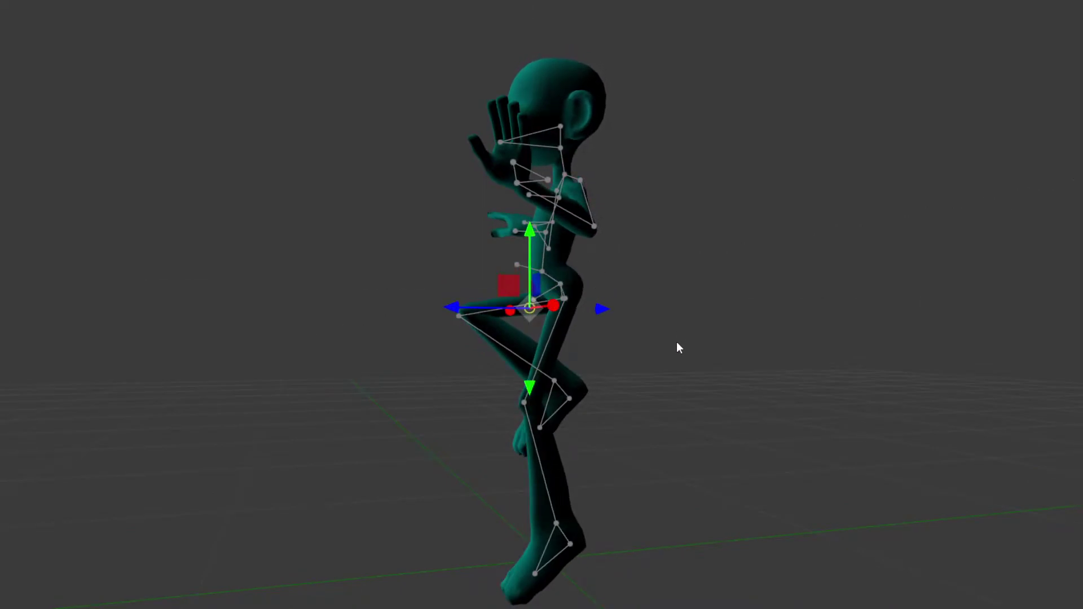
pyautogui.moveTo(669, 357); pyautogui.dragTo(674, 348, button='middle')
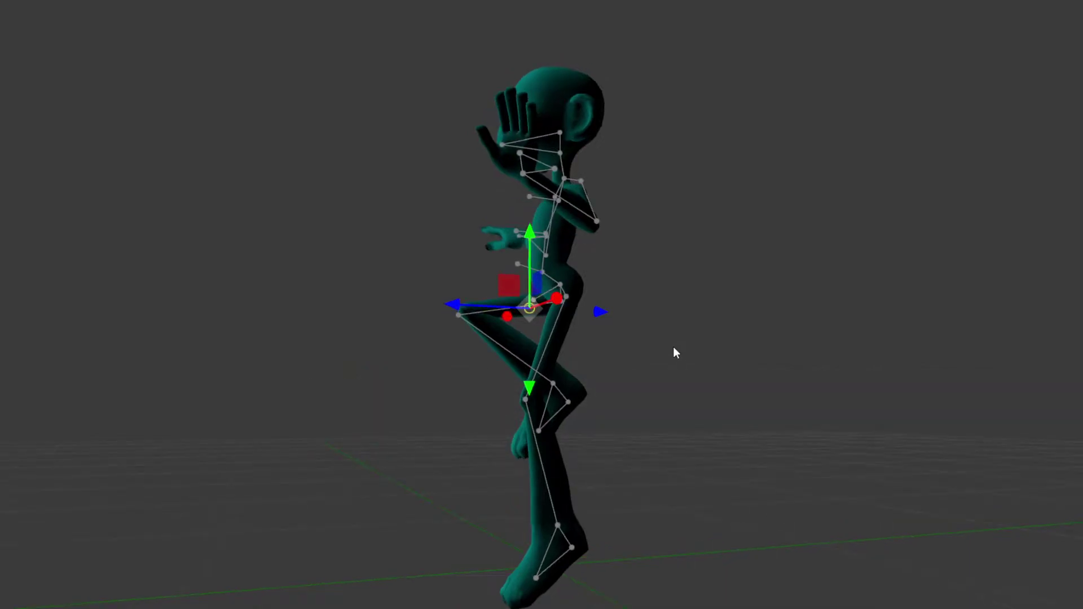
pyautogui.click(650, 324)
# Raise the front direction points of the abdomen and the middle spine to lean the torso back.
pyautogui.click(519, 264)
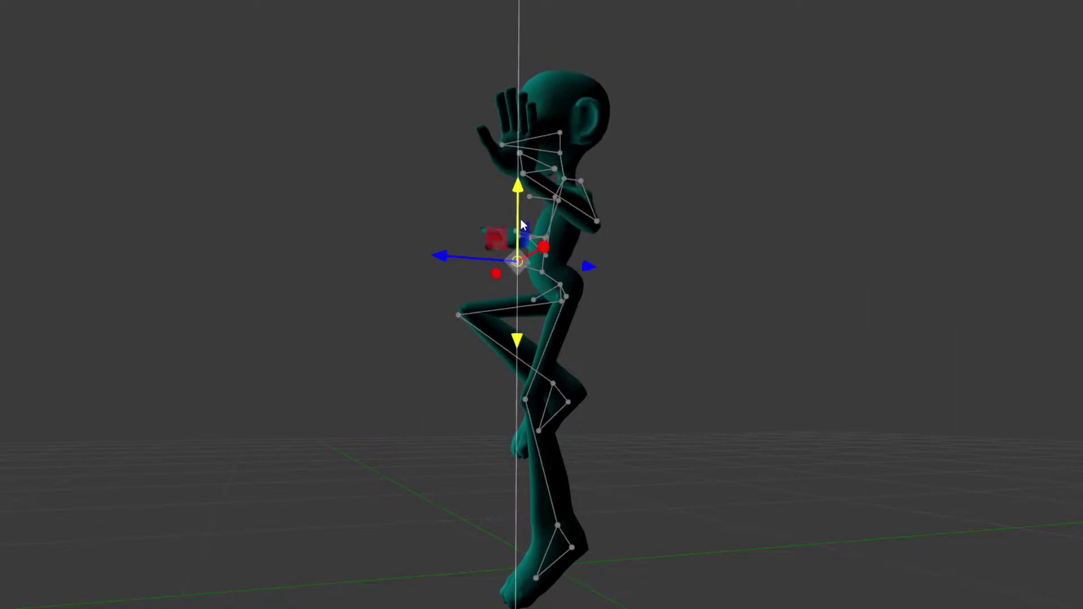
pyautogui.click(610, 274)
pyautogui.moveTo(641, 296); pyautogui.dragTo(850, 319, button='middle')
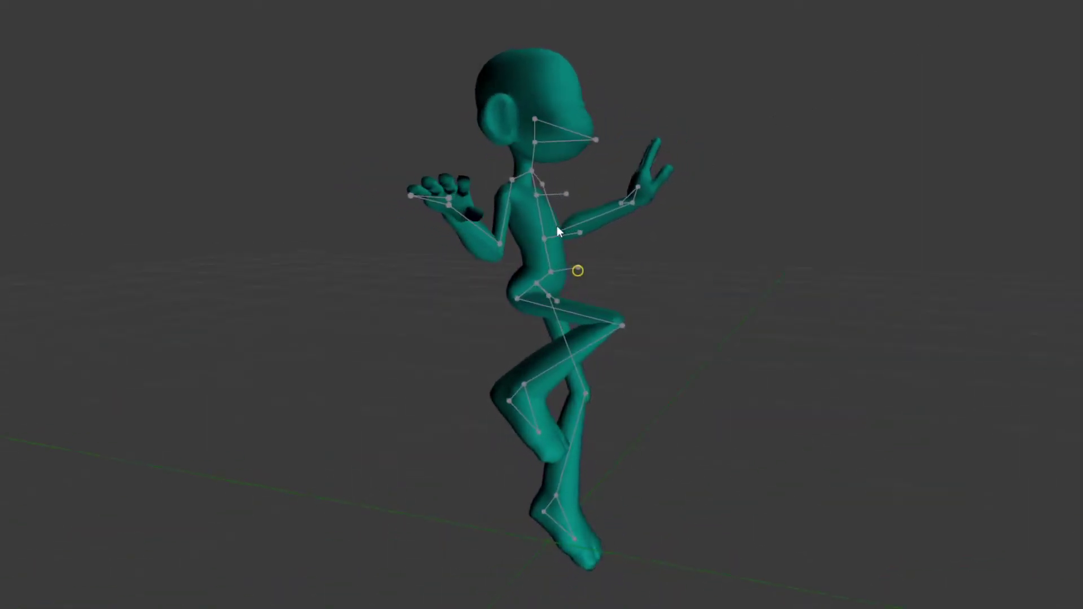
pyautogui.click(583, 235)
pyautogui.moveTo(583, 184); pyautogui.dragTo(584, 164)
# Adjust the position of the raised right knee.
pyautogui.click(622, 325)
pyautogui.moveTo(644, 314); pyautogui.dragTo(667, 331)
pyautogui.click(735, 221)
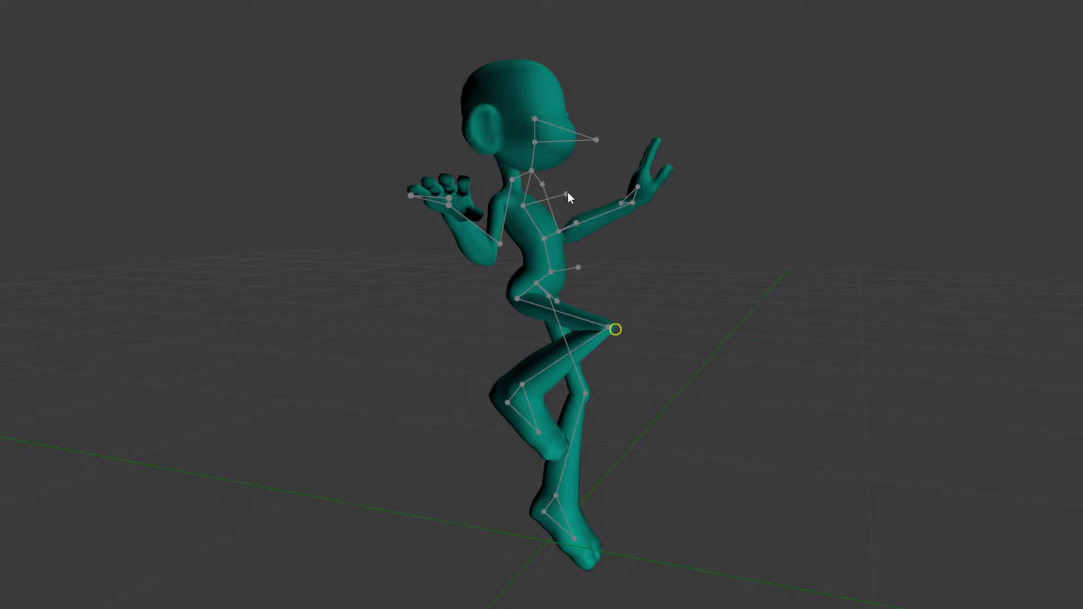
# Raise the chest's front direction point to arch the upper torso backward.
pyautogui.click(567, 193)
pyautogui.moveTo(566, 146); pyautogui.dragTo(559, 130)
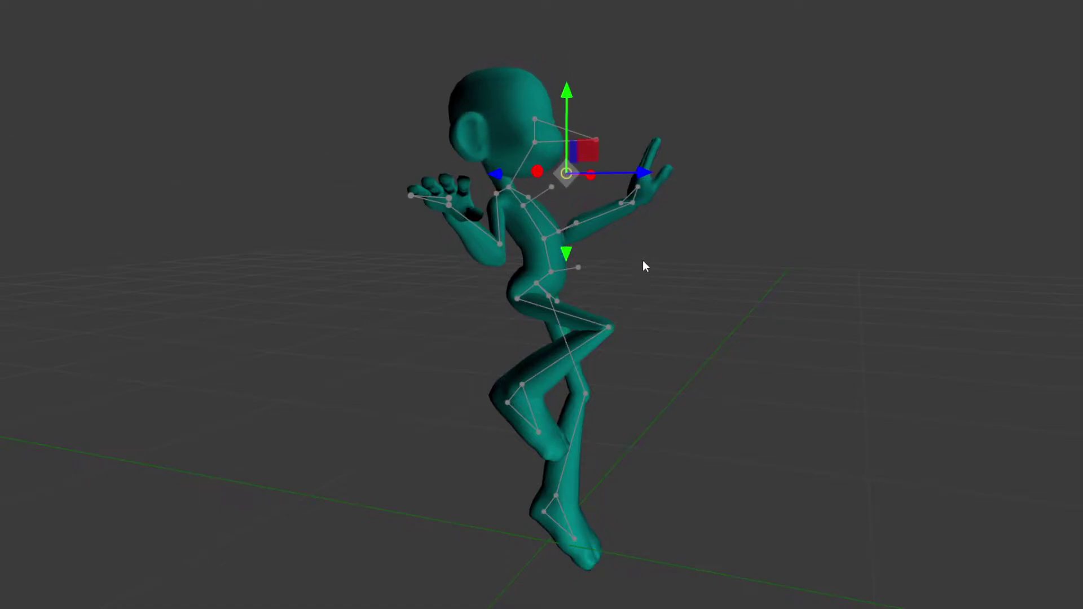
pyautogui.moveTo(642, 259); pyautogui.dragTo(518, 309, button='middle')
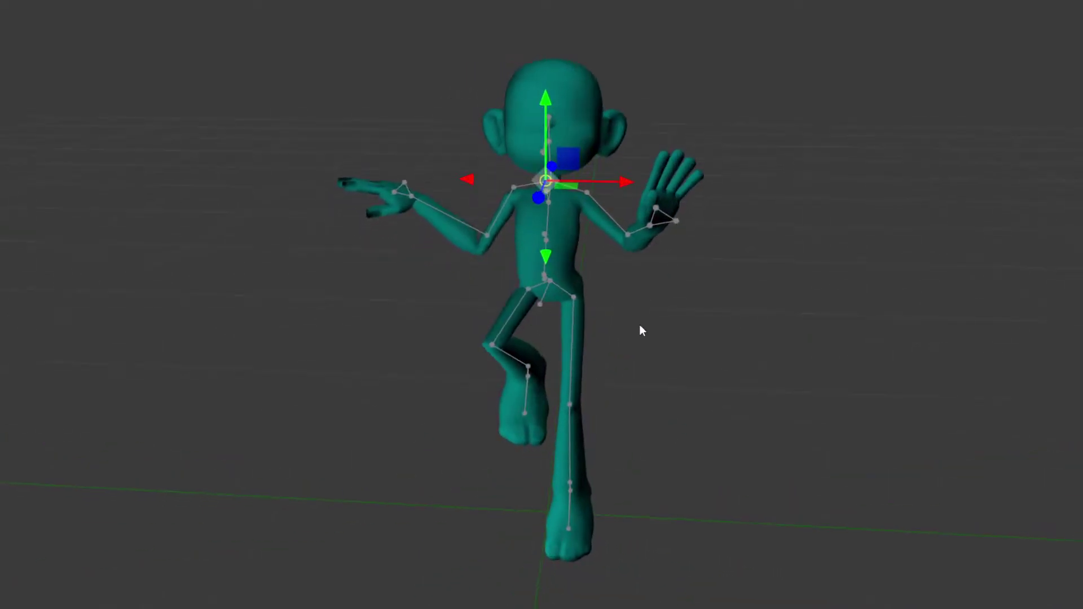
pyautogui.moveTo(639, 326); pyautogui.dragTo(559, 355, button='middle')
pyautogui.click(653, 289)
# Move the head's front direction point sideways to turn the face toward the character's left.
pyautogui.moveTo(654, 293); pyautogui.dragTo(644, 235, button='right')
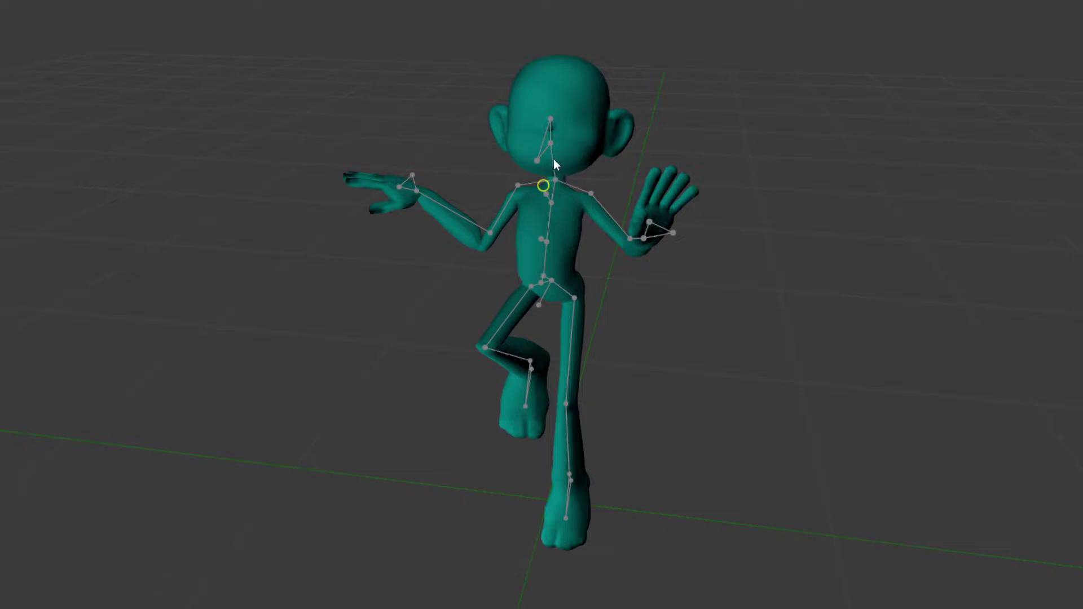
pyautogui.click(538, 157)
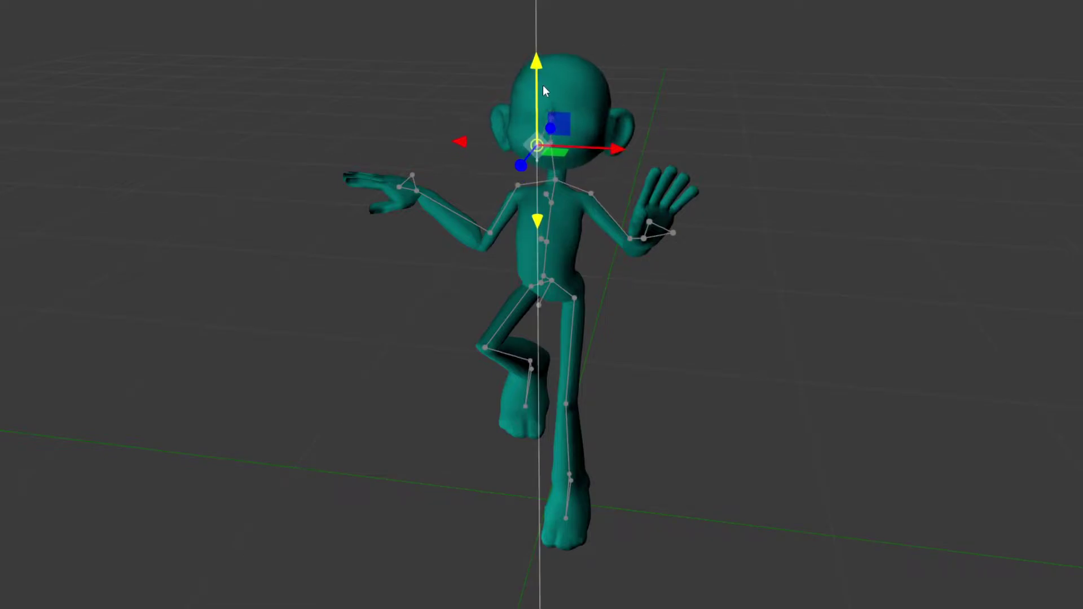
pyautogui.moveTo(588, 151); pyautogui.dragTo(623, 157)
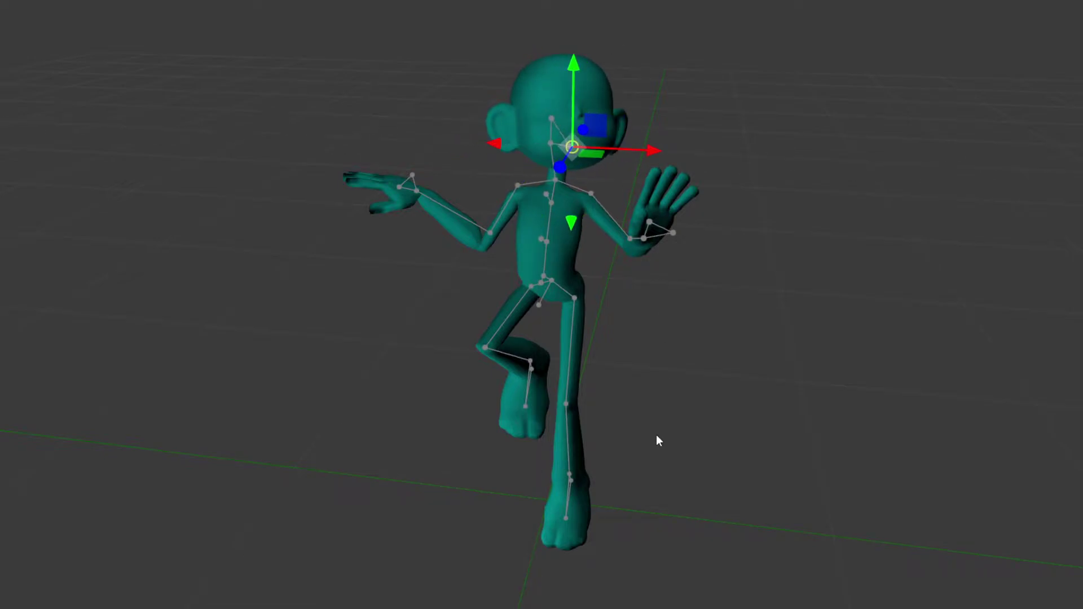
pyautogui.moveTo(656, 435); pyautogui.dragTo(675, 396, button='right')
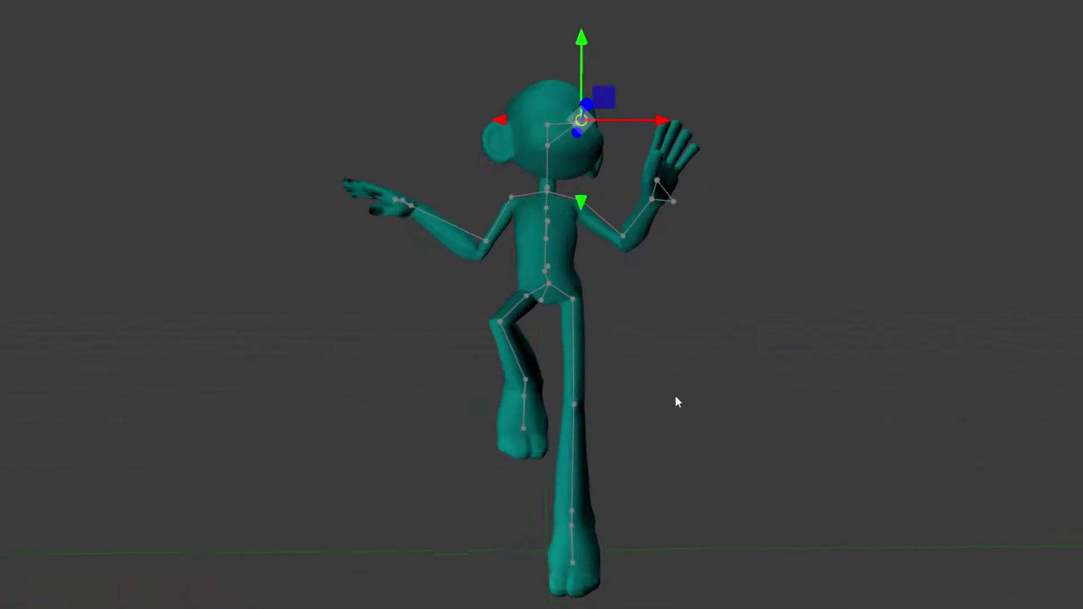
# Lower the right elbow point so the upper arm hangs closer to the torso.
pyautogui.click(487, 241)
pyautogui.moveTo(488, 185); pyautogui.dragTo(494, 226)
pyautogui.moveTo(674, 348); pyautogui.dragTo(604, 377)
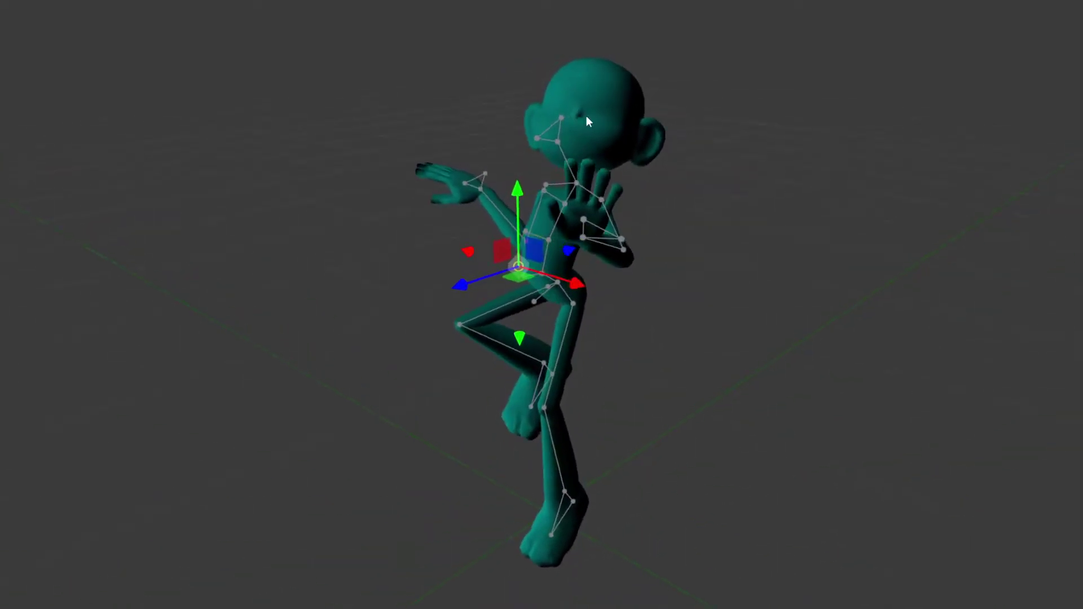
# Shift the head's front direction point farther toward the character's left and lower it slightly.
pyautogui.click(536, 137)
pyautogui.moveTo(576, 146); pyautogui.dragTo(592, 150)
pyautogui.moveTo(555, 74); pyautogui.dragTo(555, 88)
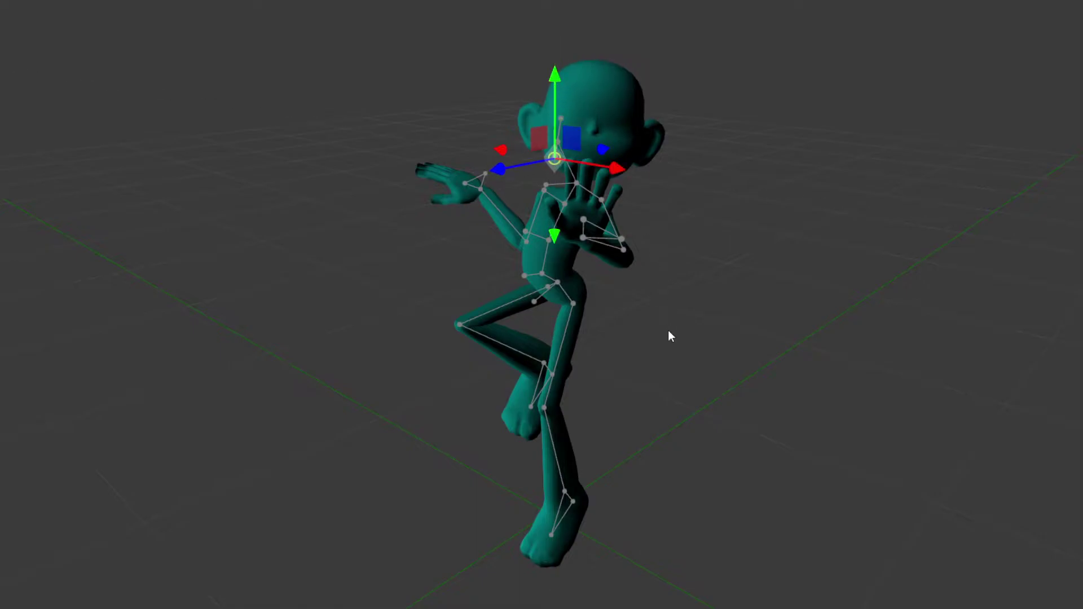
pyautogui.moveTo(668, 331); pyautogui.dragTo(713, 321)
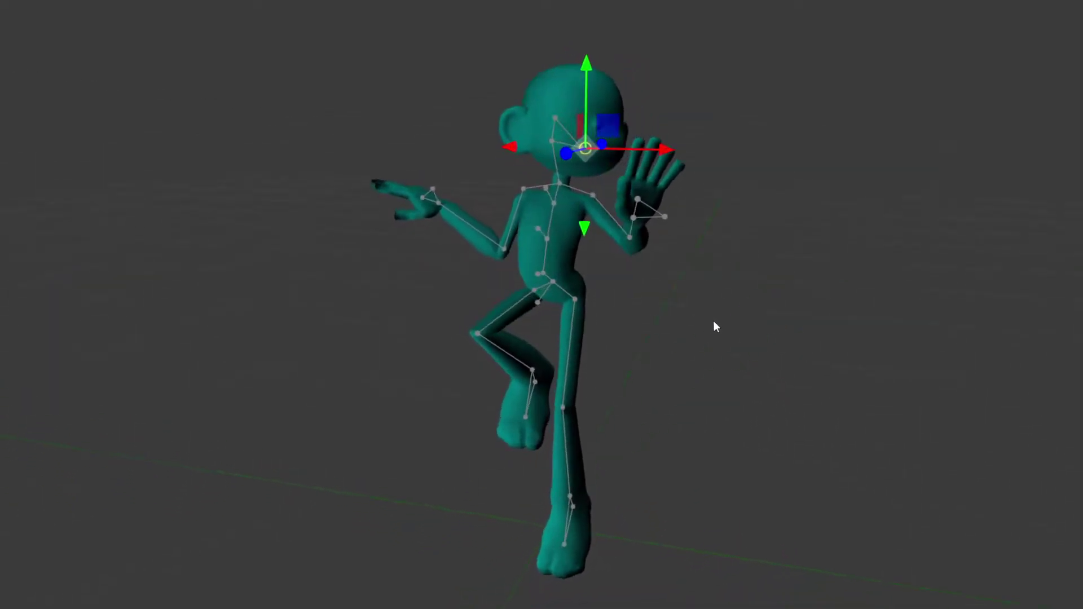
# Lower the right hand and its control points beside the right thigh.
pyautogui.moveTo(366, 288); pyautogui.dragTo(431, 337)
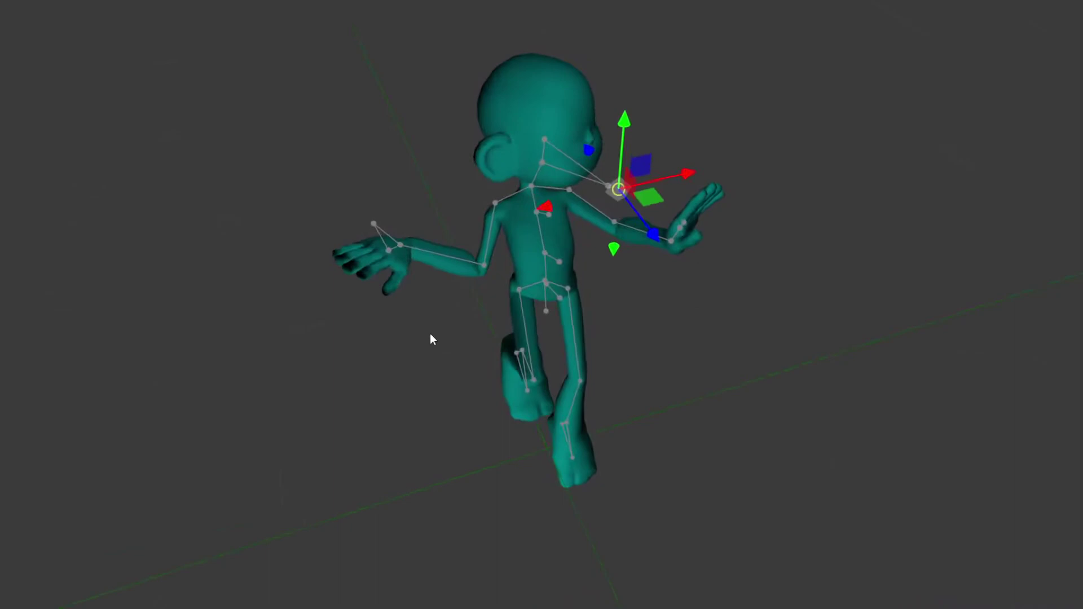
pyautogui.moveTo(405, 272); pyautogui.dragTo(484, 428)
pyautogui.click(428, 338)
pyautogui.moveTo(379, 345); pyautogui.dragTo(353, 333)
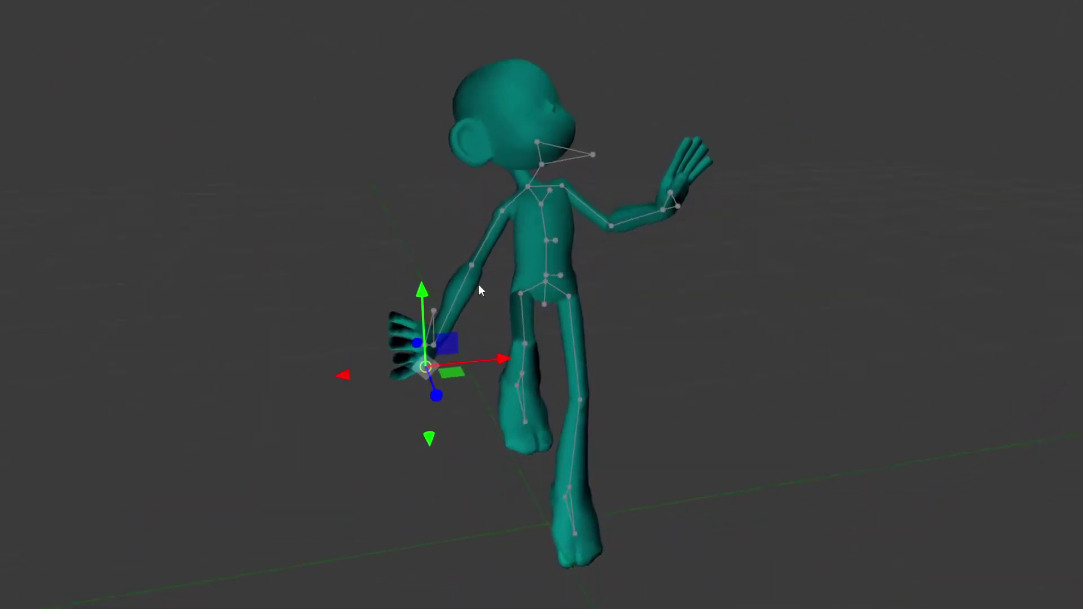
# Move the right elbow up and back so the lowered right arm bends behind the torso.
pyautogui.click(471, 261)
pyautogui.moveTo(480, 285); pyautogui.dragTo(458, 219)
pyautogui.keyDown('alt'); pyautogui.moveTo(834, 425); pyautogui.dragTo(742, 273); pyautogui.keyUp('alt')
pyautogui.press('q')
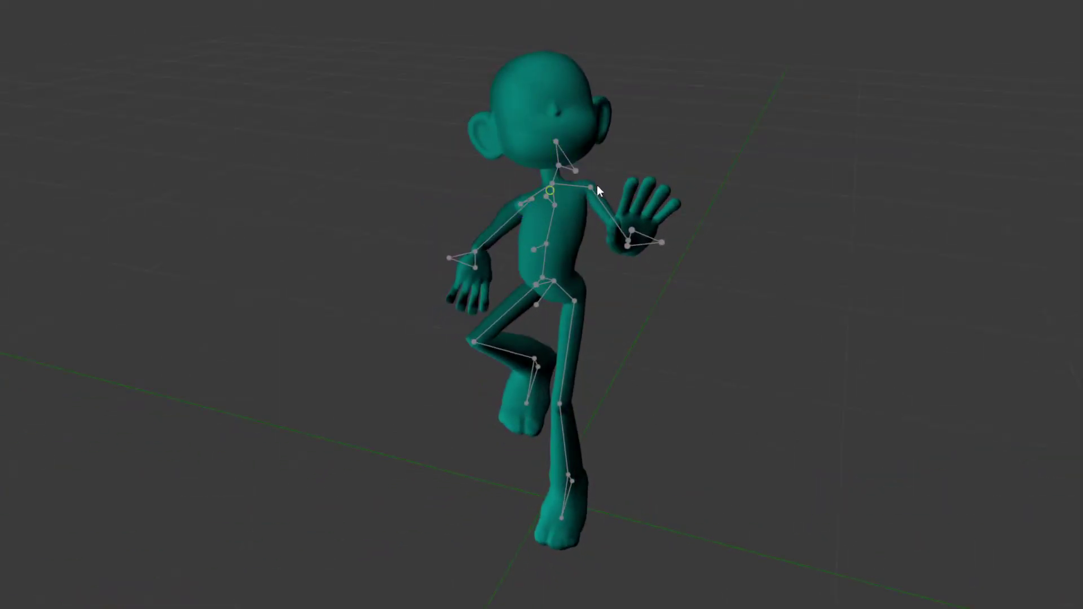
# Lower the left shoulder point to slant the shoulder line.
pyautogui.click(593, 187)
pyautogui.moveTo(600, 134); pyautogui.dragTo(601, 151)
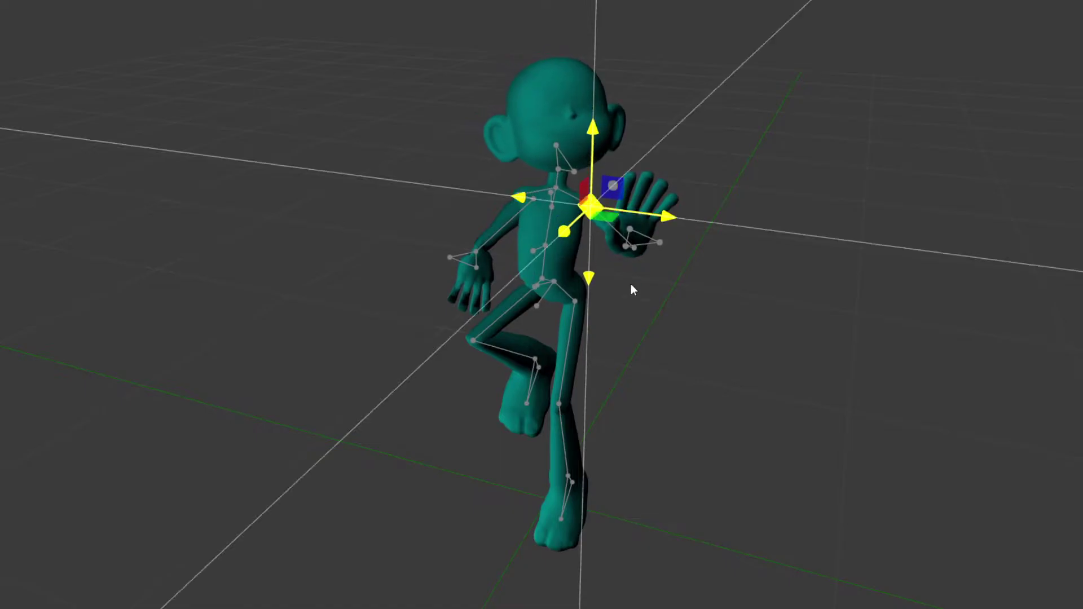
pyautogui.keyDown('alt'); pyautogui.moveTo(723, 361); pyautogui.dragTo(746, 370); pyautogui.keyUp('alt')
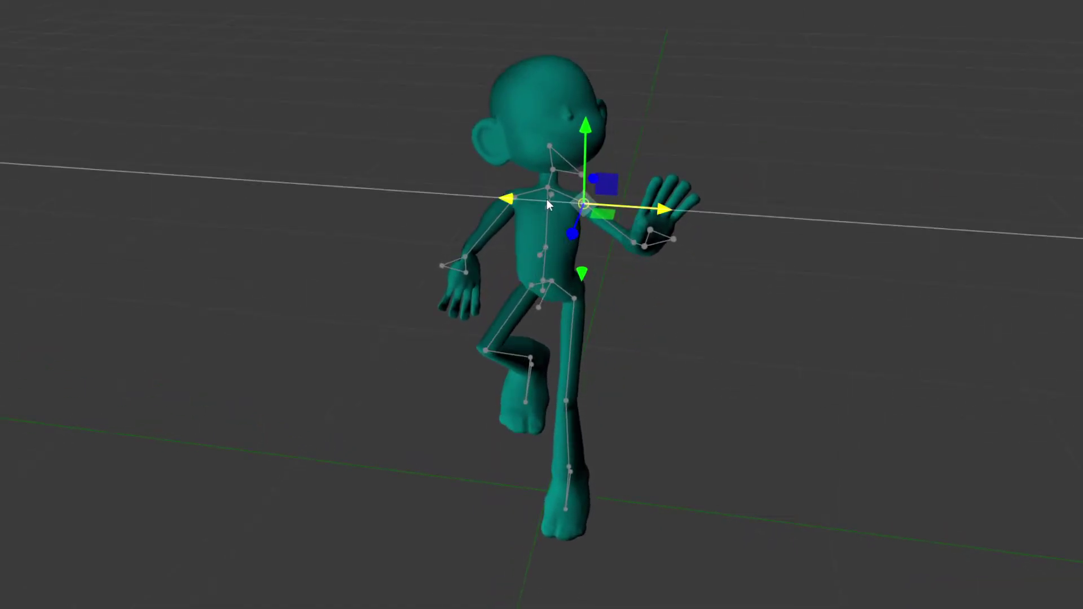
pyautogui.click(686, 350)
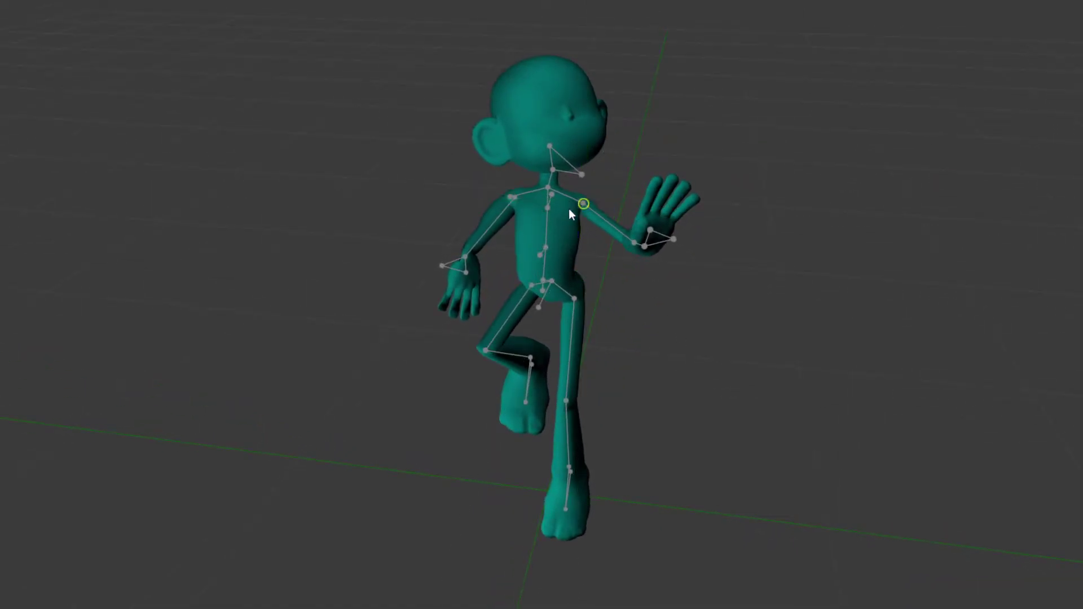
# Shift the chest's and middle spine's front direction points toward the character's right to twist the torso.
pyautogui.click(553, 197)
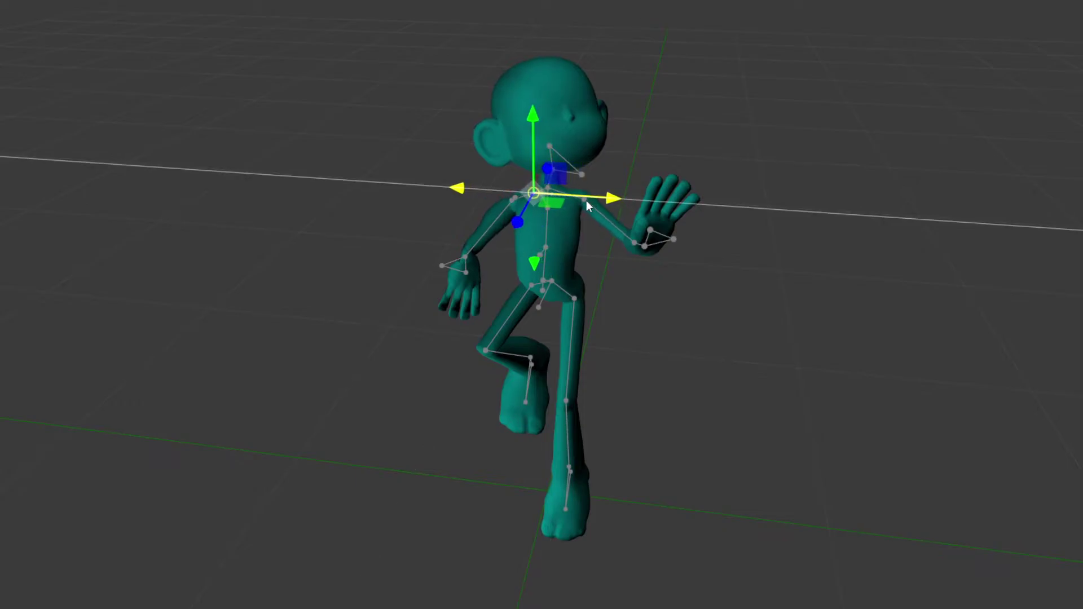
pyautogui.click(645, 317)
pyautogui.keyDown('alt'); pyautogui.moveTo(645, 304); pyautogui.dragTo(633, 276); pyautogui.keyUp('alt')
pyautogui.click(539, 239)
pyautogui.moveTo(539, 239); pyautogui.dragTo(523, 236)
pyautogui.keyDown('alt'); pyautogui.moveTo(736, 364); pyautogui.dragTo(756, 384); pyautogui.keyUp('alt')
pyautogui.moveTo(755, 384); pyautogui.dragTo(699, 380, button='right')
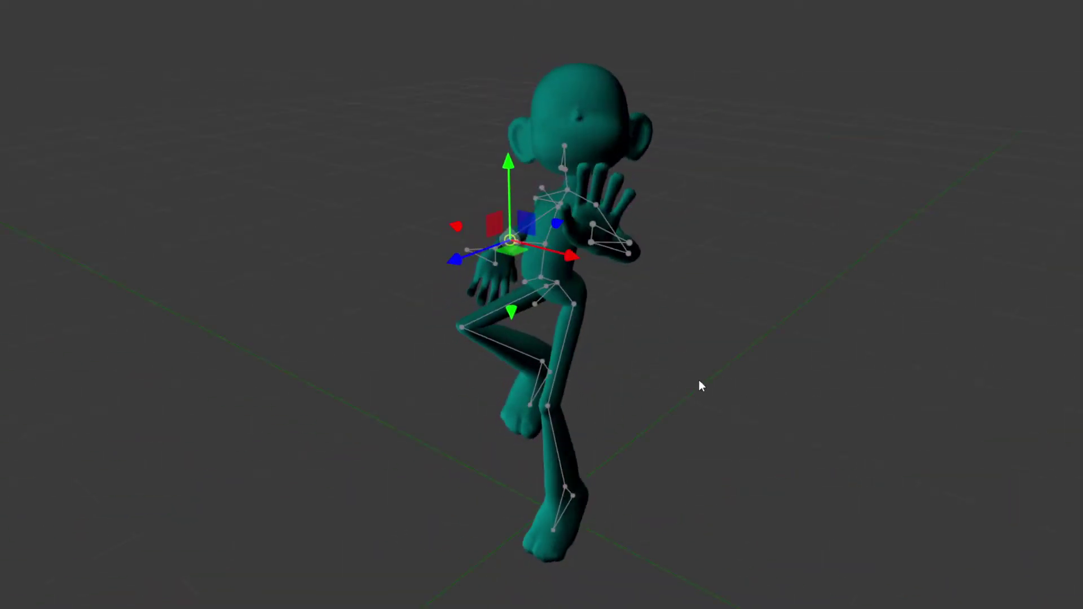
# Lower the raised right foot's toe point and pull it backward so the foot points down.
pyautogui.keyDown('alt'); pyautogui.moveTo(699, 380); pyautogui.dragTo(735, 373); pyautogui.keyUp('alt')
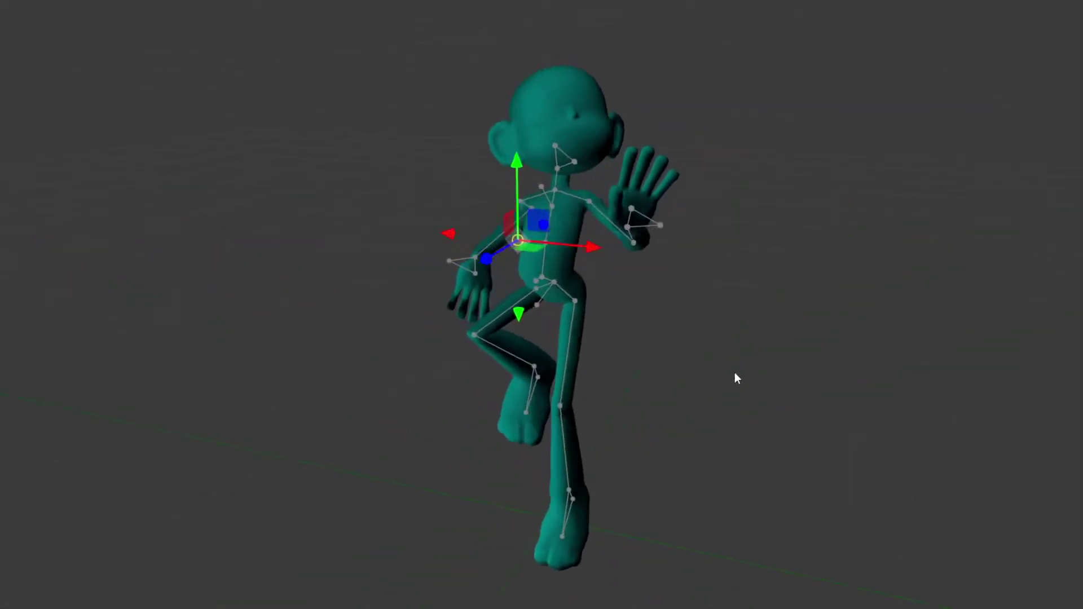
pyautogui.moveTo(735, 372); pyautogui.dragTo(664, 387, button='right')
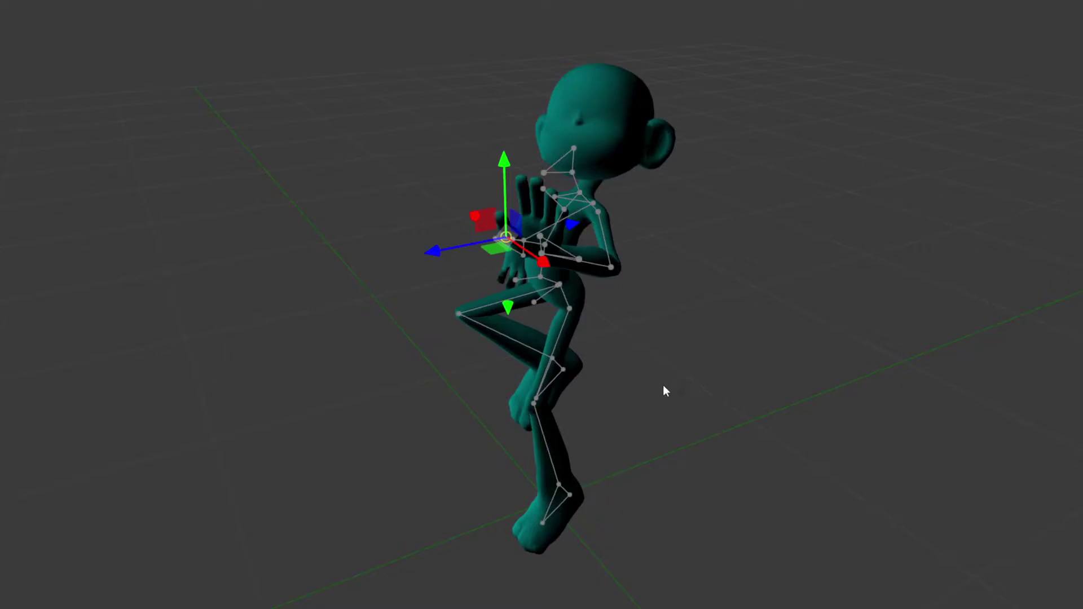
pyautogui.moveTo(662, 384); pyautogui.dragTo(755, 382, button='right')
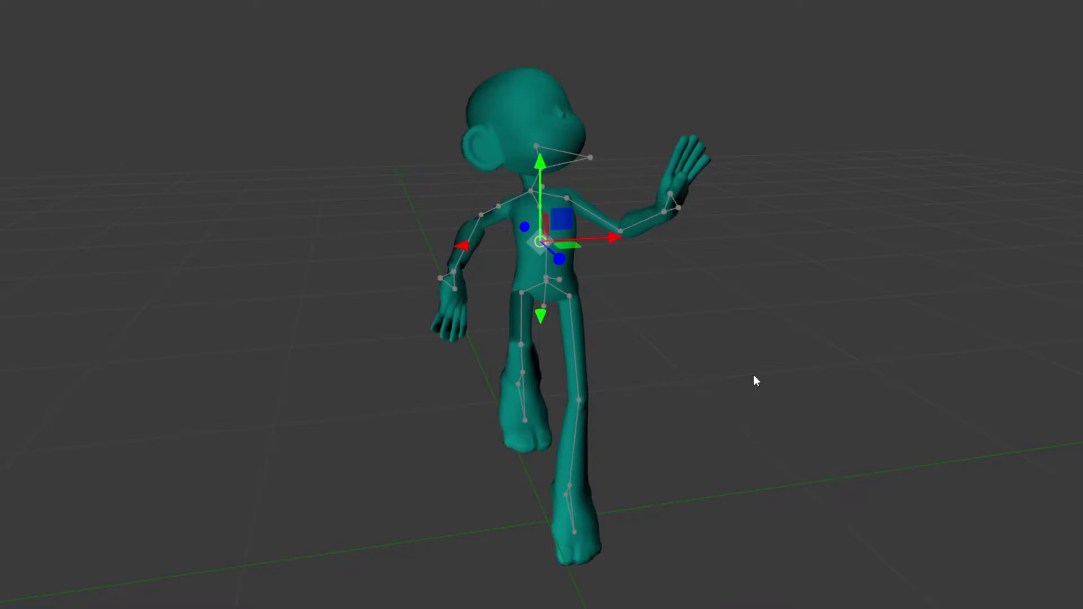
pyautogui.moveTo(754, 376); pyautogui.dragTo(678, 389, button='middle')
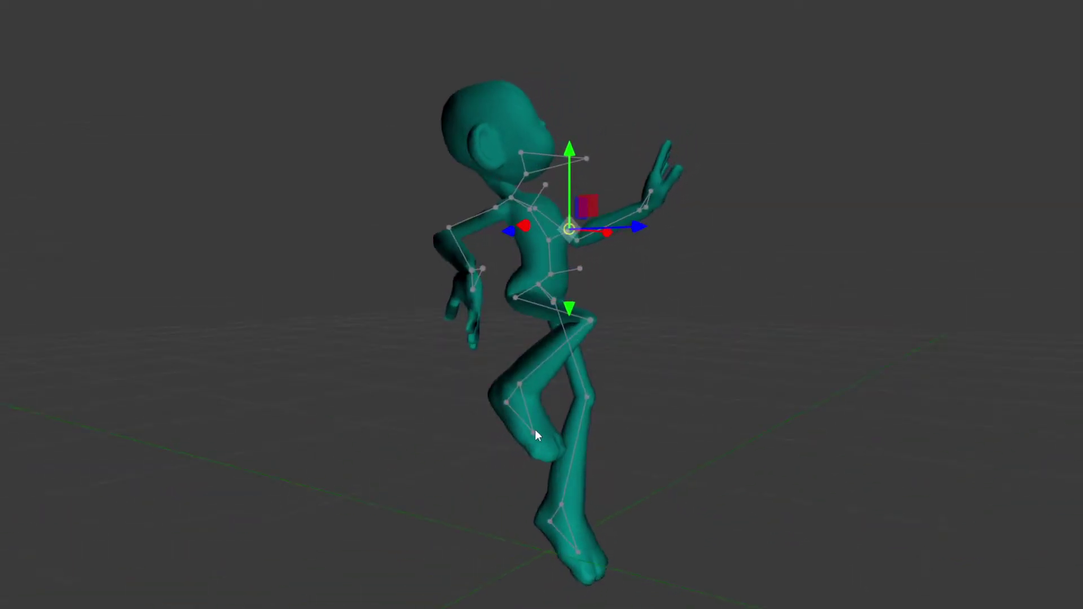
pyautogui.click(534, 429)
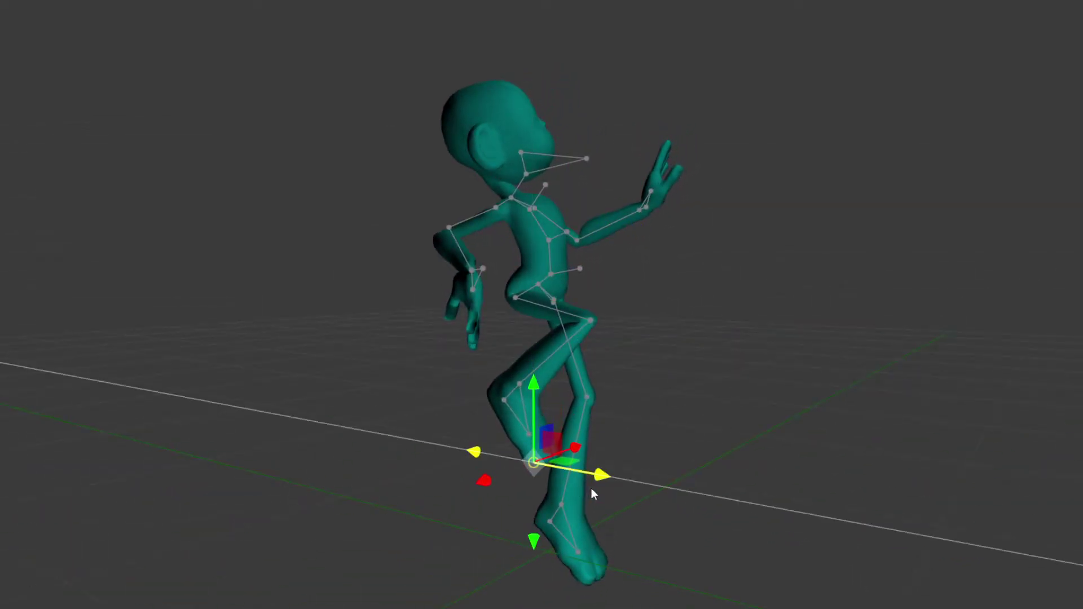
pyautogui.moveTo(591, 488); pyautogui.dragTo(544, 479)
pyautogui.moveTo(686, 497); pyautogui.dragTo(532, 491, button='middle')
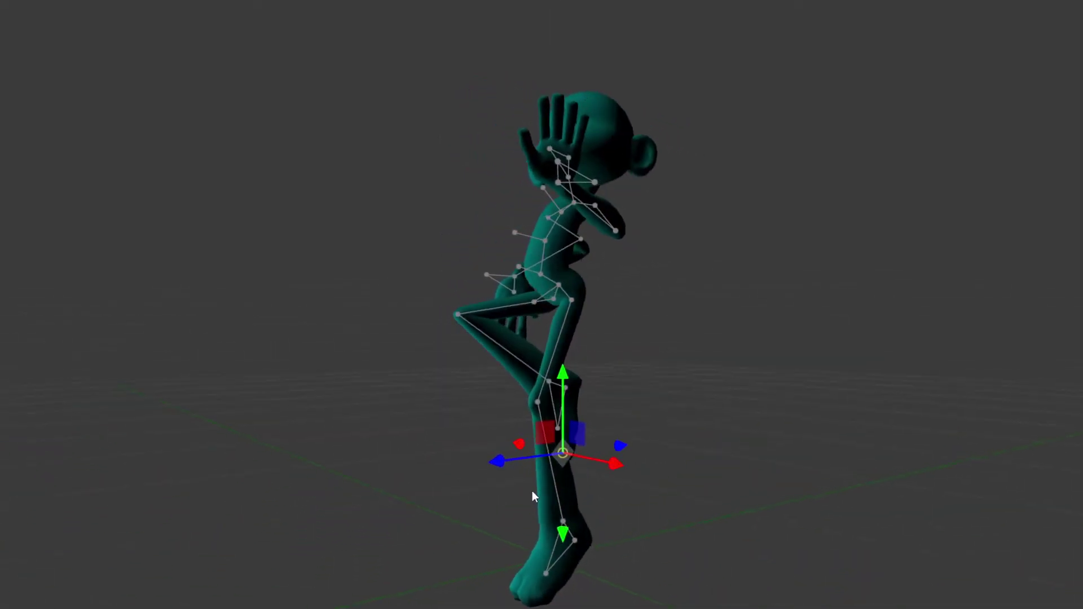
pyautogui.moveTo(693, 485)
pyautogui.mouseDown(button='middle')
pyautogui.moveTo(756, 509)
pyautogui.moveTo(809, 510)
pyautogui.moveTo(754, 487)
pyautogui.moveTo(697, 486)
pyautogui.mouseUp(button='middle')
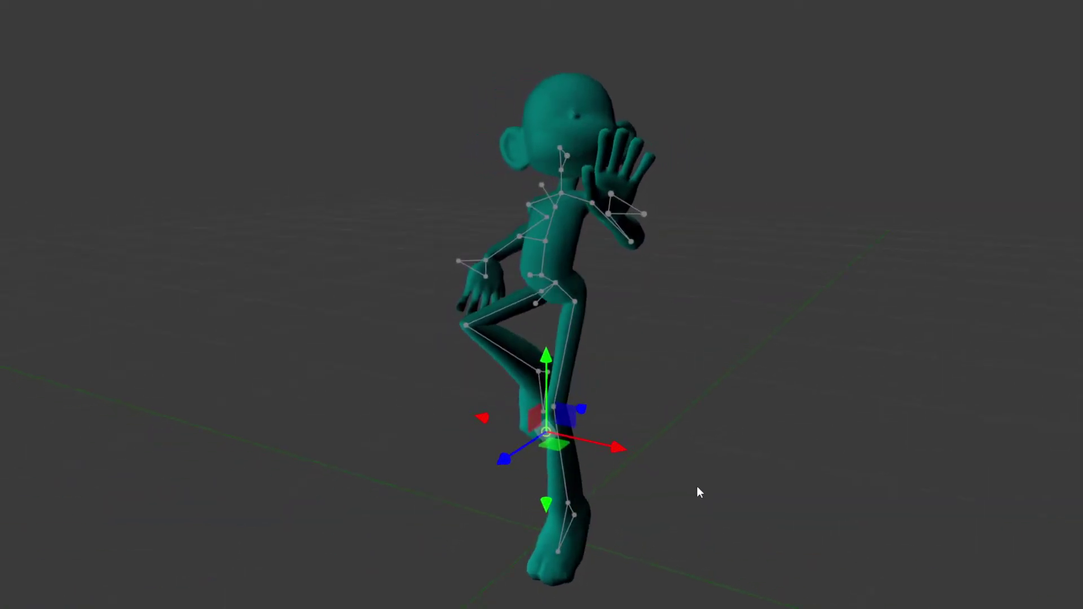
# Raise the head's front direction point to tilt the face upward.
pyautogui.moveTo(784, 480); pyautogui.dragTo(658, 477, button='middle')
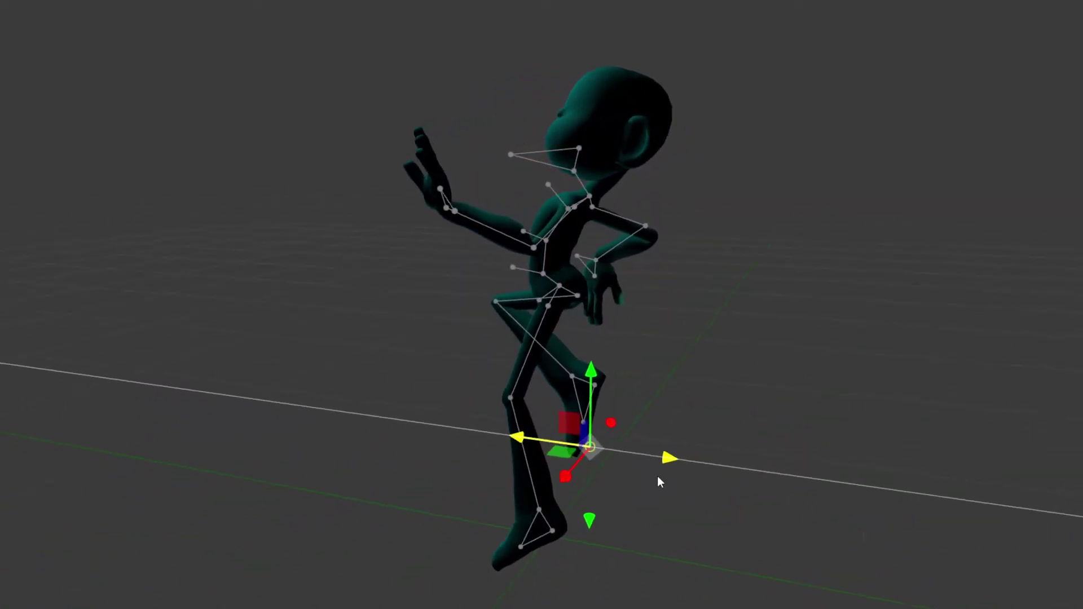
pyautogui.click(508, 156)
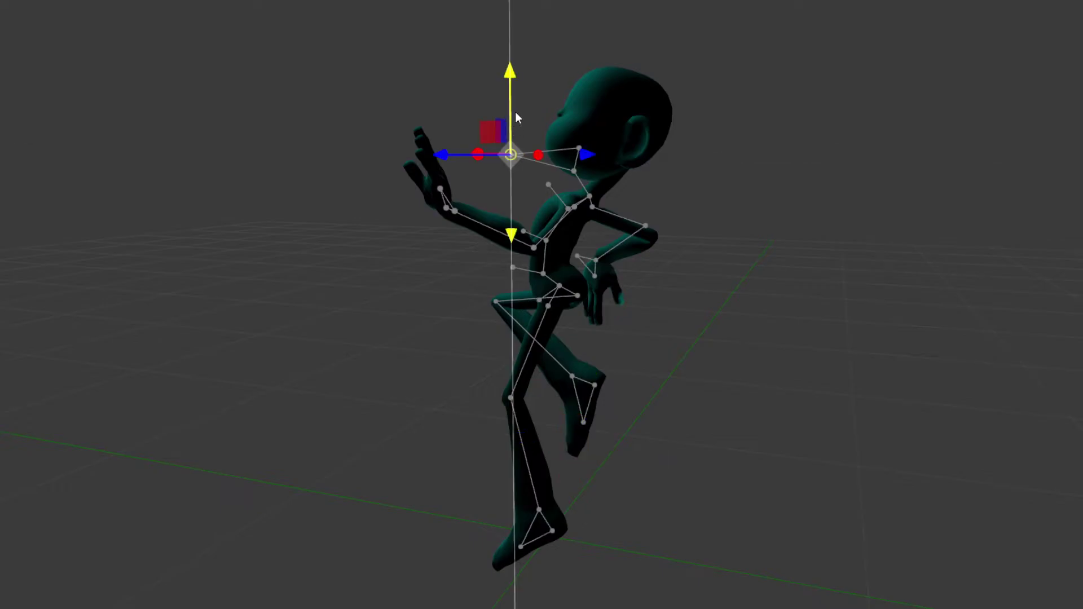
pyautogui.moveTo(516, 112); pyautogui.dragTo(519, 92)
# Move the right wrist forward so the forearm swings in front of the hip.
pyautogui.moveTo(671, 310); pyautogui.dragTo(711, 327, button='middle')
pyautogui.click(514, 306)
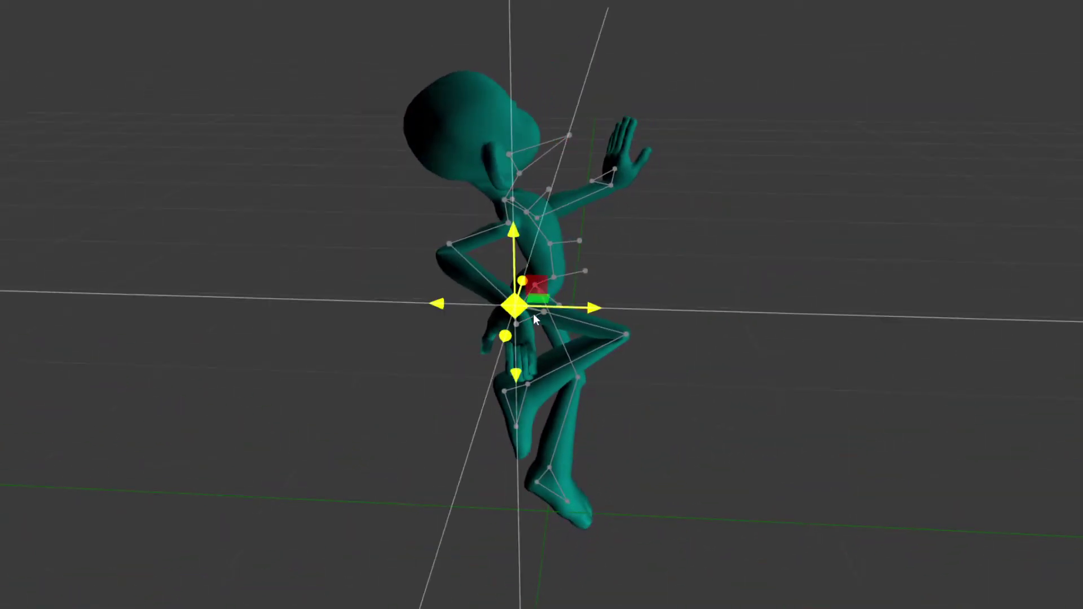
pyautogui.moveTo(587, 311); pyautogui.dragTo(682, 335)
pyautogui.moveTo(744, 444); pyautogui.dragTo(585, 438, button='middle')
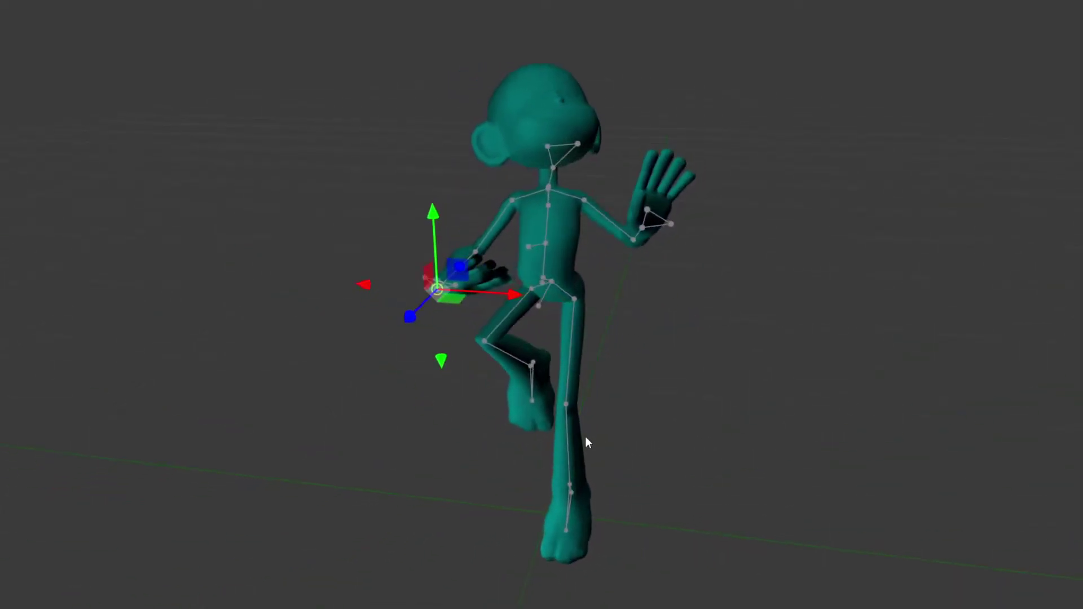
pyautogui.moveTo(682, 422); pyautogui.dragTo(716, 459, button='middle')
pyautogui.press('q')
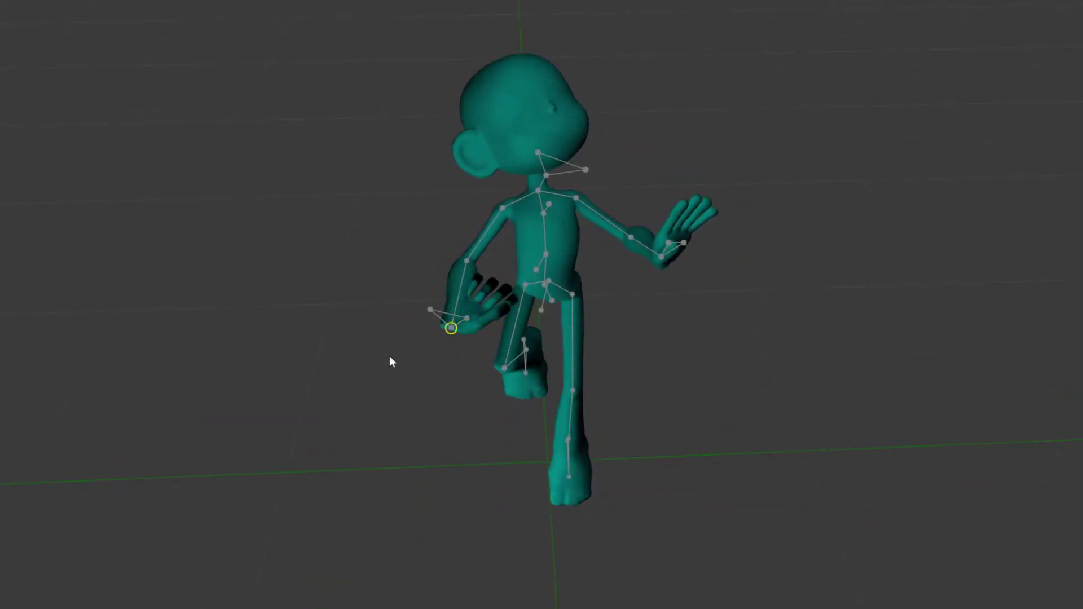
# Move the right hand's inner control point forward and outward to redirect the fingers.
pyautogui.click(469, 319)
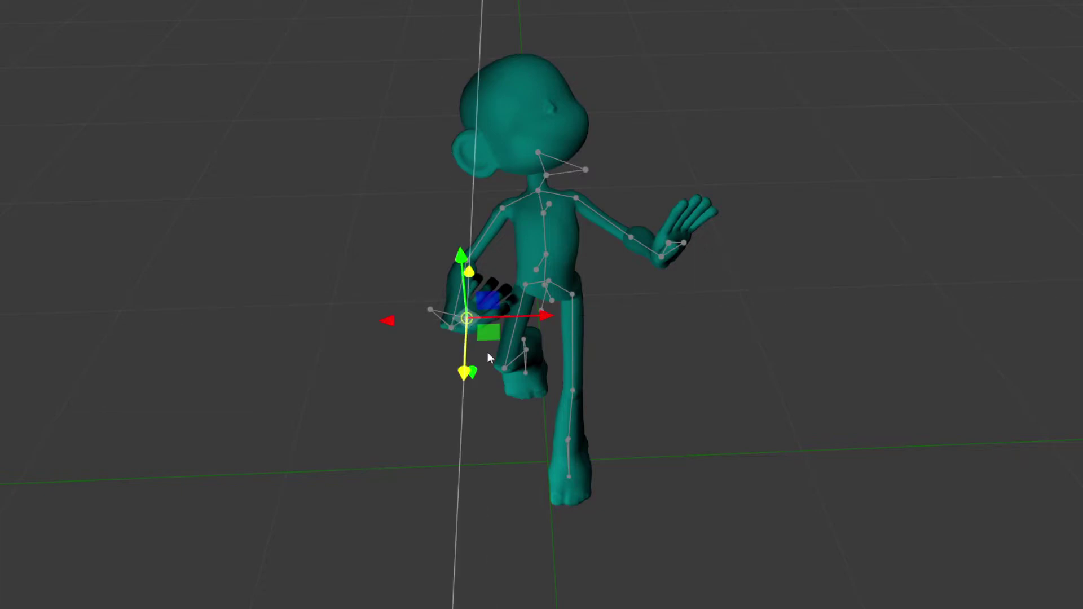
pyautogui.moveTo(460, 369); pyautogui.dragTo(412, 412)
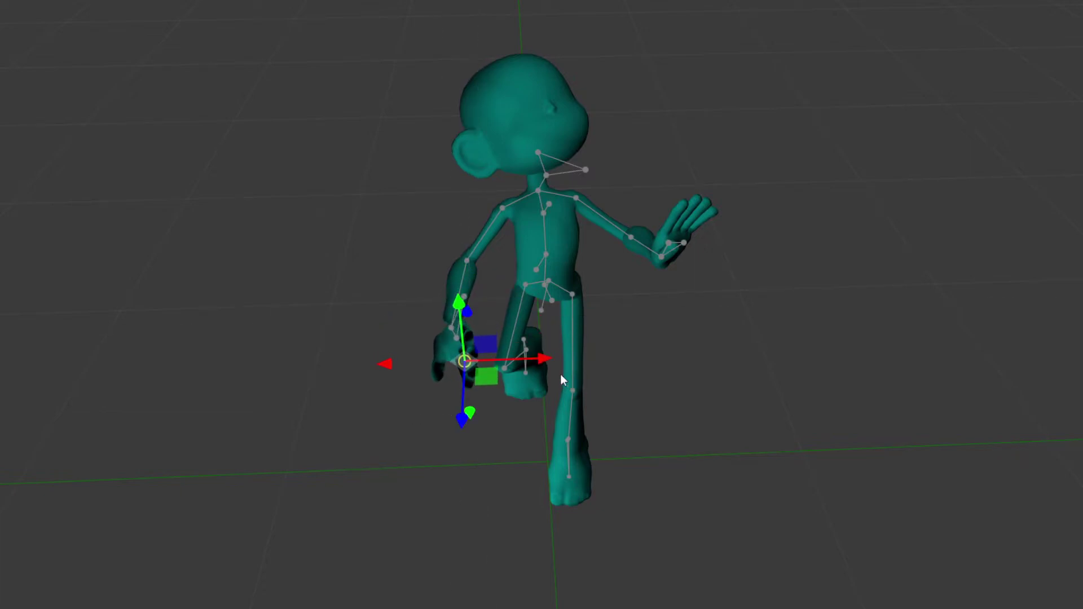
pyautogui.moveTo(524, 361); pyautogui.dragTo(482, 363)
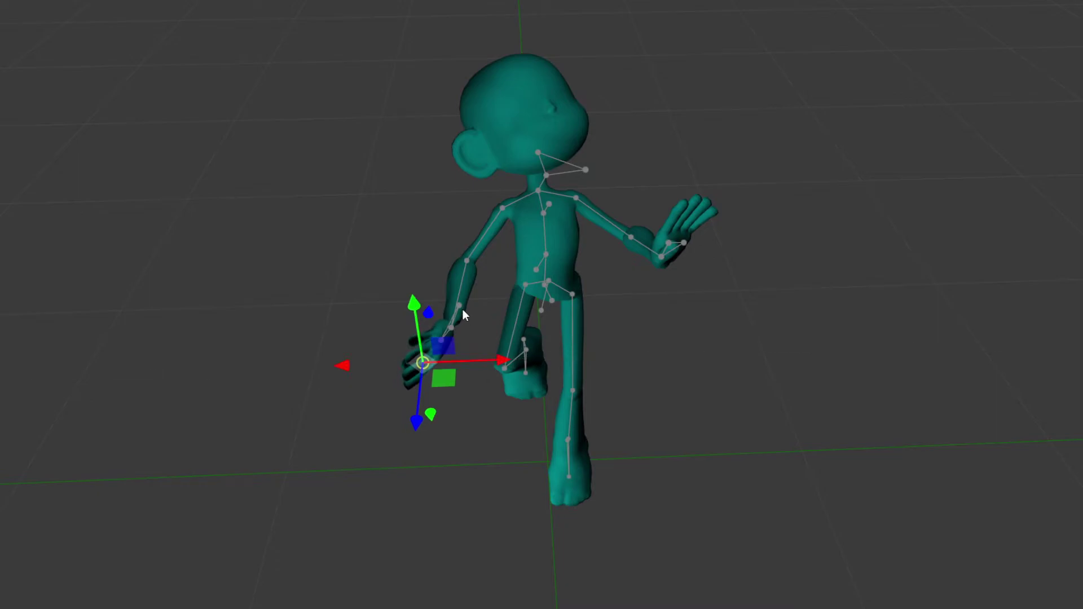
# Shift the right hand's remaining control point outward and lower it to adjust the hand's rotation.
pyautogui.click(459, 308)
pyautogui.moveTo(519, 305); pyautogui.dragTo(466, 299)
pyautogui.moveTo(402, 340)
pyautogui.mouseDown()
pyautogui.moveTo(399, 371)
pyautogui.moveTo(404, 340)
pyautogui.mouseUp()
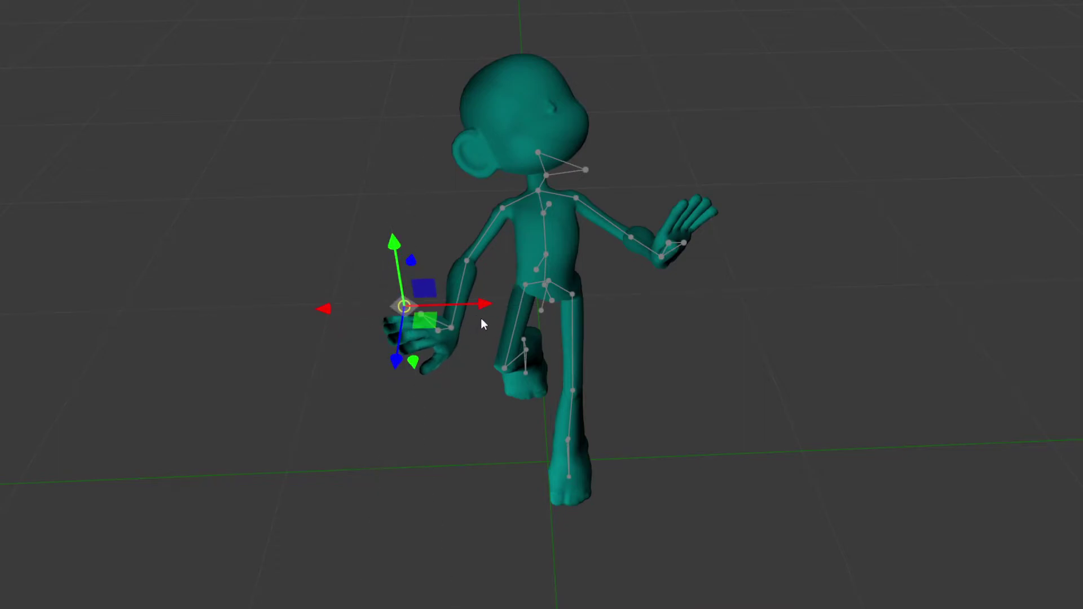
pyautogui.moveTo(492, 305); pyautogui.dragTo(522, 313)
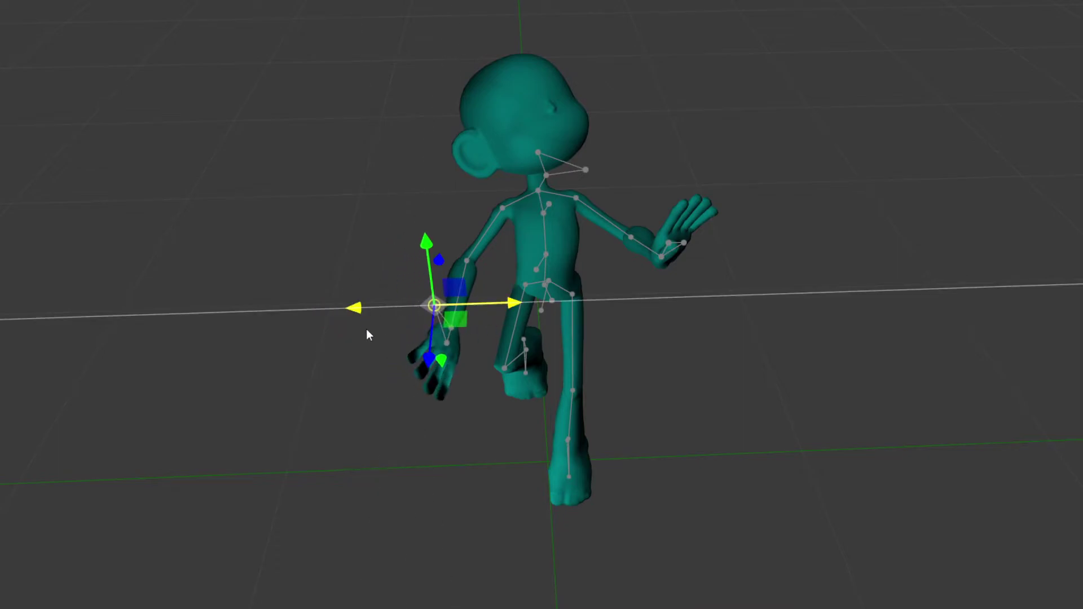
pyautogui.moveTo(367, 331); pyautogui.dragTo(406, 364, button='middle')
pyautogui.moveTo(444, 261); pyautogui.dragTo(441, 287)
pyautogui.click(611, 399)
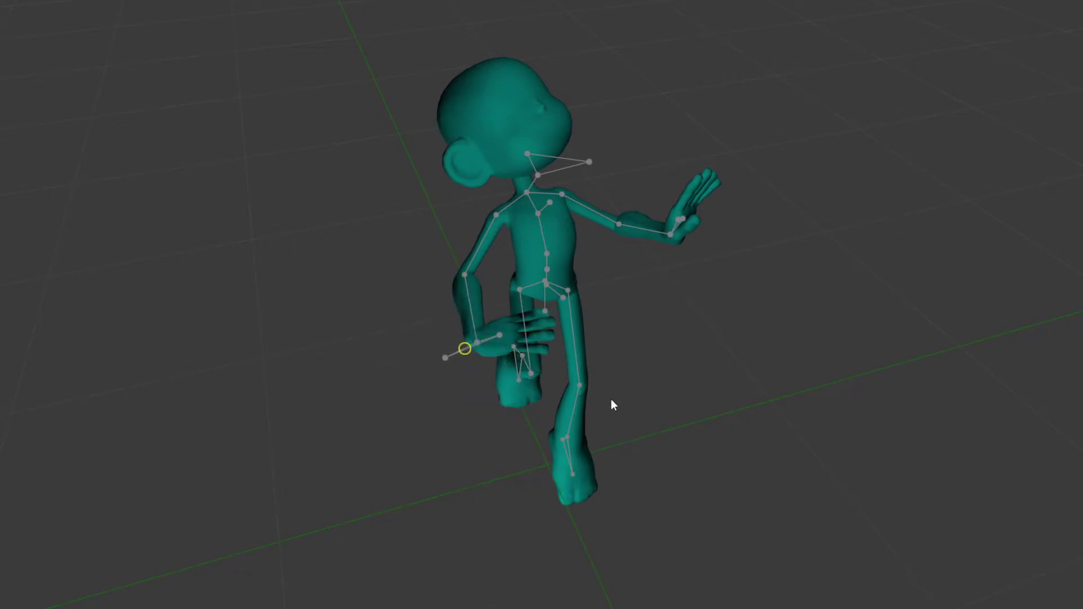
# Pull the right hand's inner control point forward to rotate the hand at the wrist.
pyautogui.click(500, 335)
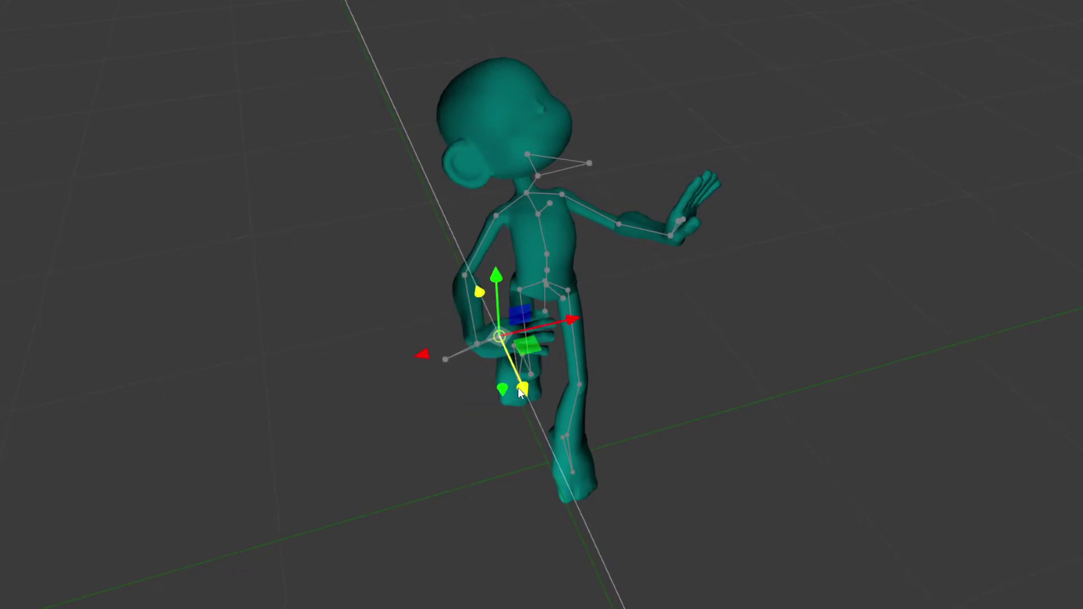
pyautogui.moveTo(518, 389); pyautogui.dragTo(483, 448)
pyautogui.moveTo(693, 423); pyautogui.dragTo(652, 401, button='middle')
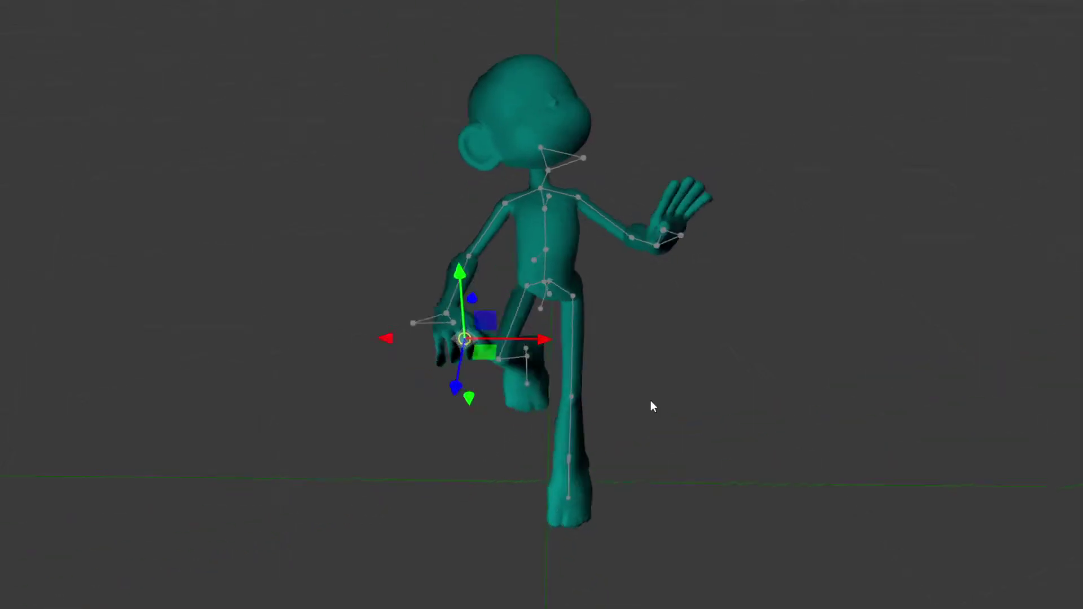
pyautogui.keyDown('alt'); pyautogui.moveTo(651, 401); pyautogui.dragTo(591, 155); pyautogui.keyUp('alt')
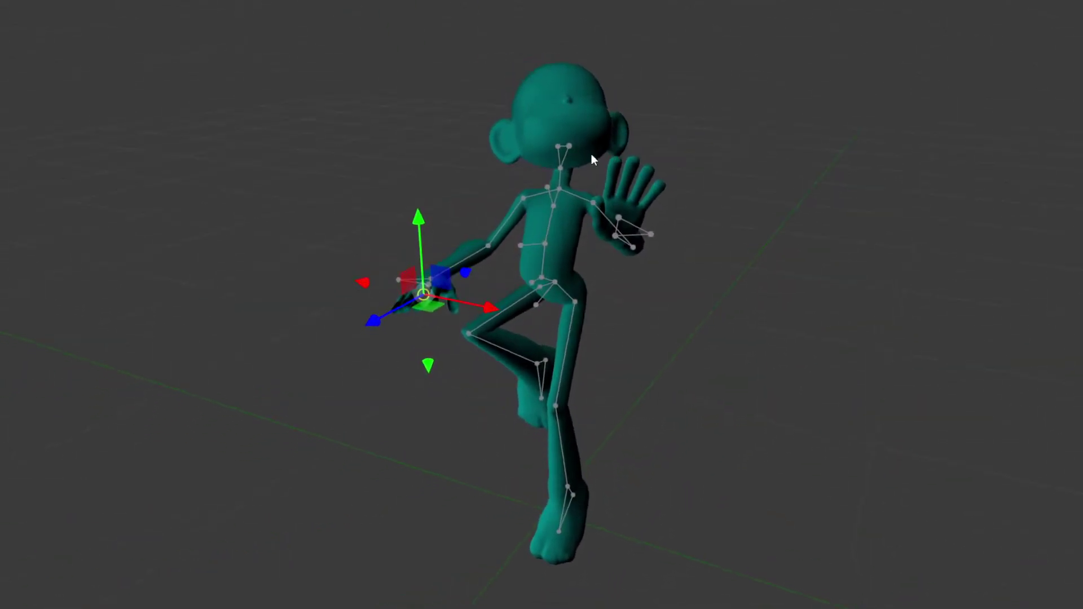
# Lower the head's front direction point to tilt the face downward.
pyautogui.click(570, 149)
pyautogui.moveTo(577, 100); pyautogui.dragTo(574, 136)
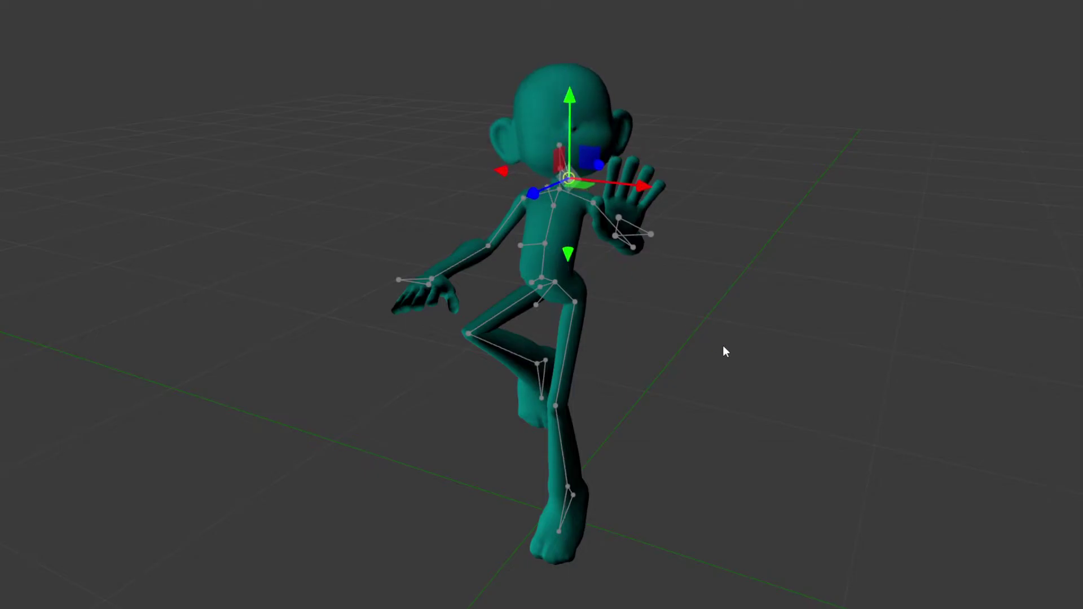
pyautogui.moveTo(723, 347); pyautogui.dragTo(766, 345)
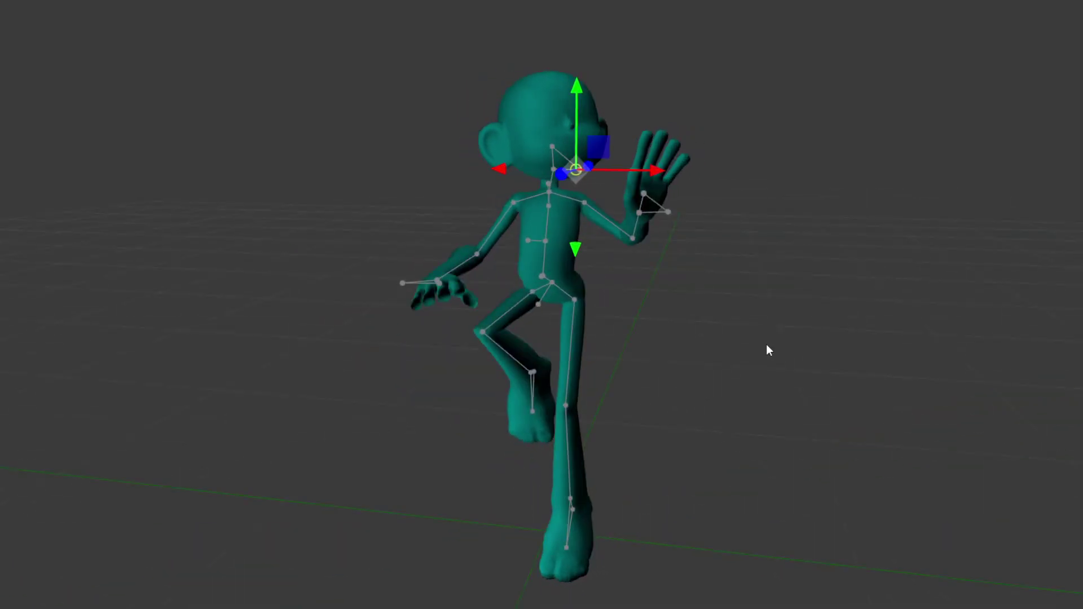
pyautogui.moveTo(767, 345)
pyautogui.keyDown('alt'); pyautogui.mouseDown()
pyautogui.moveTo(746, 363)
pyautogui.moveTo(772, 363)
pyautogui.mouseUp(); pyautogui.keyUp('alt')
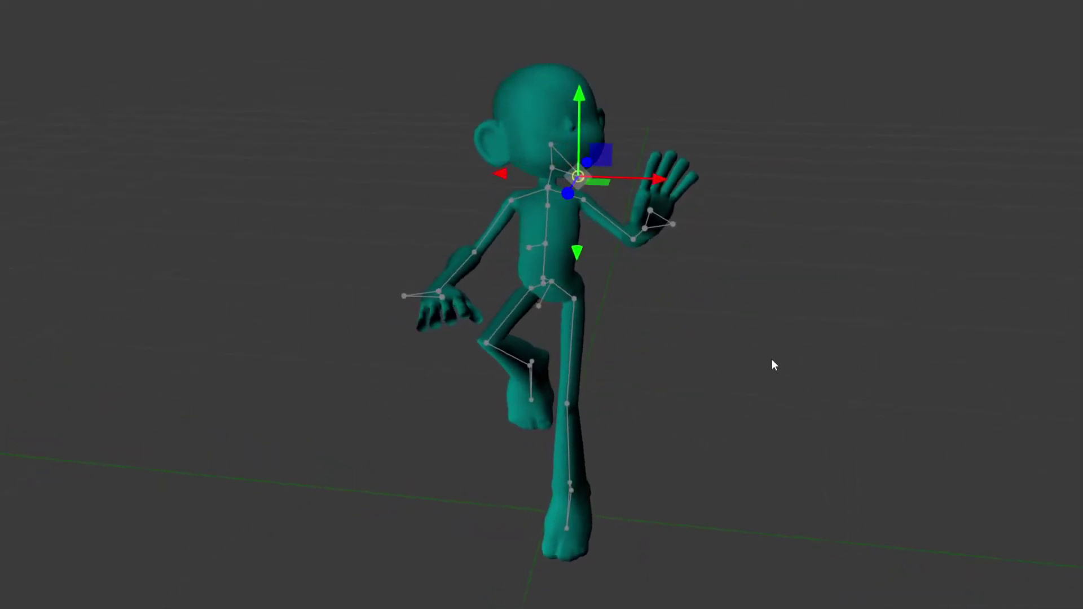
# Shift the waist's direction point sideways and forward to adjust the torso twist.
pyautogui.click(663, 227)
pyautogui.moveTo(739, 431); pyautogui.dragTo(752, 429, button='middle')
pyautogui.click(533, 248)
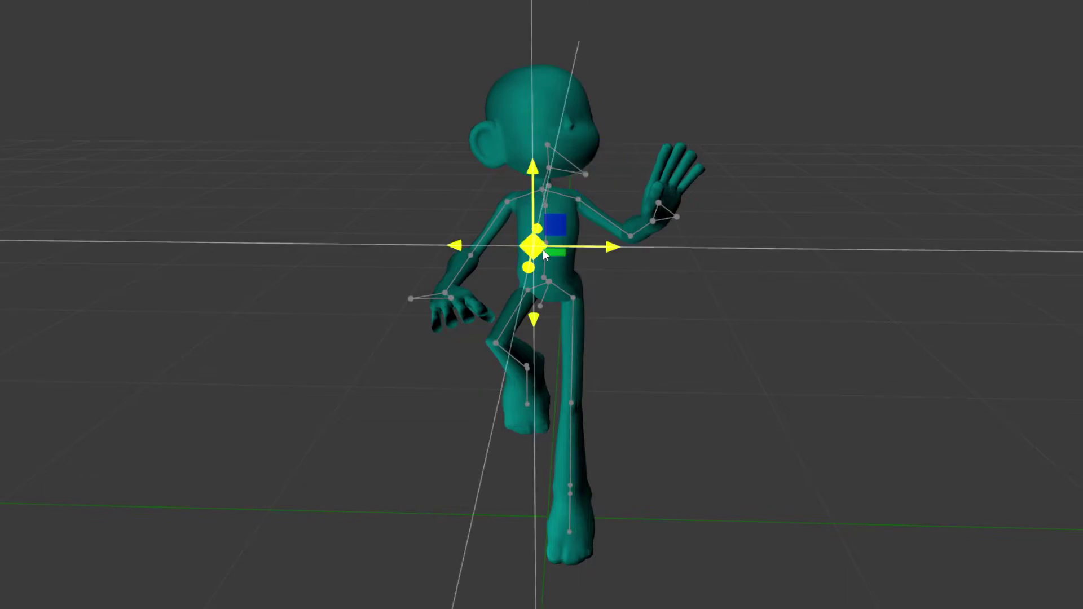
pyautogui.moveTo(582, 246)
pyautogui.mouseDown()
pyautogui.moveTo(600, 251)
pyautogui.moveTo(584, 255)
pyautogui.mouseUp()
pyautogui.moveTo(677, 302); pyautogui.dragTo(731, 272, button='middle')
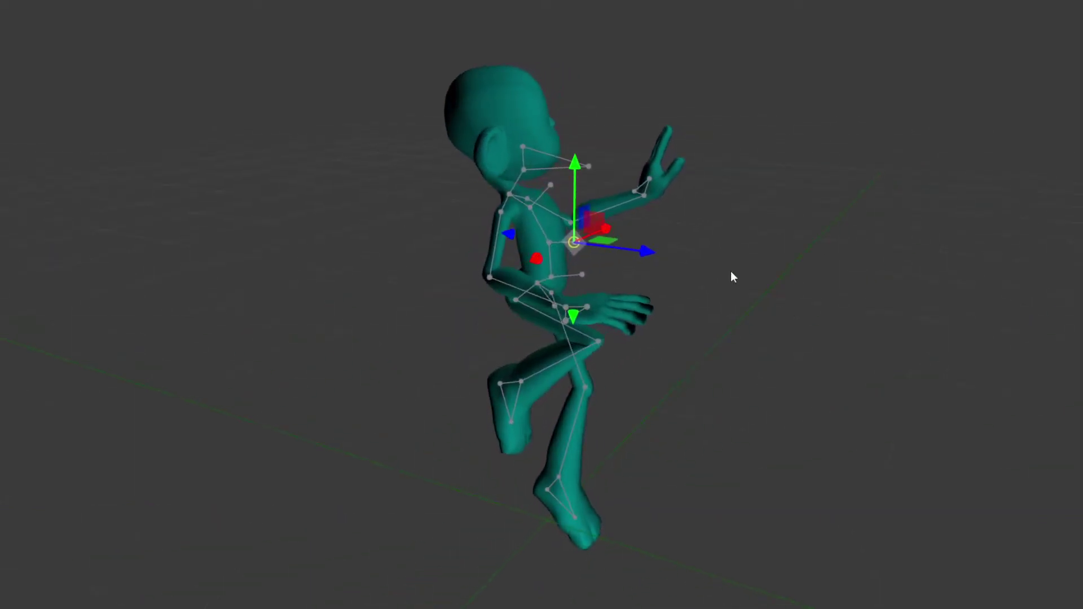
pyautogui.moveTo(648, 251); pyautogui.dragTo(668, 293)
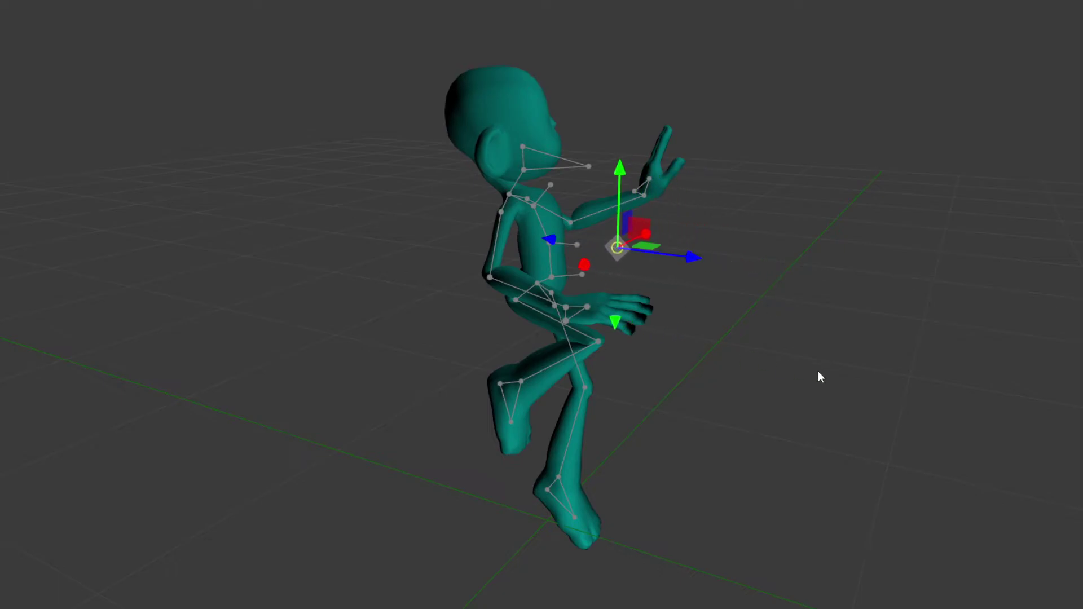
pyautogui.moveTo(818, 371); pyautogui.dragTo(691, 378, button='middle')
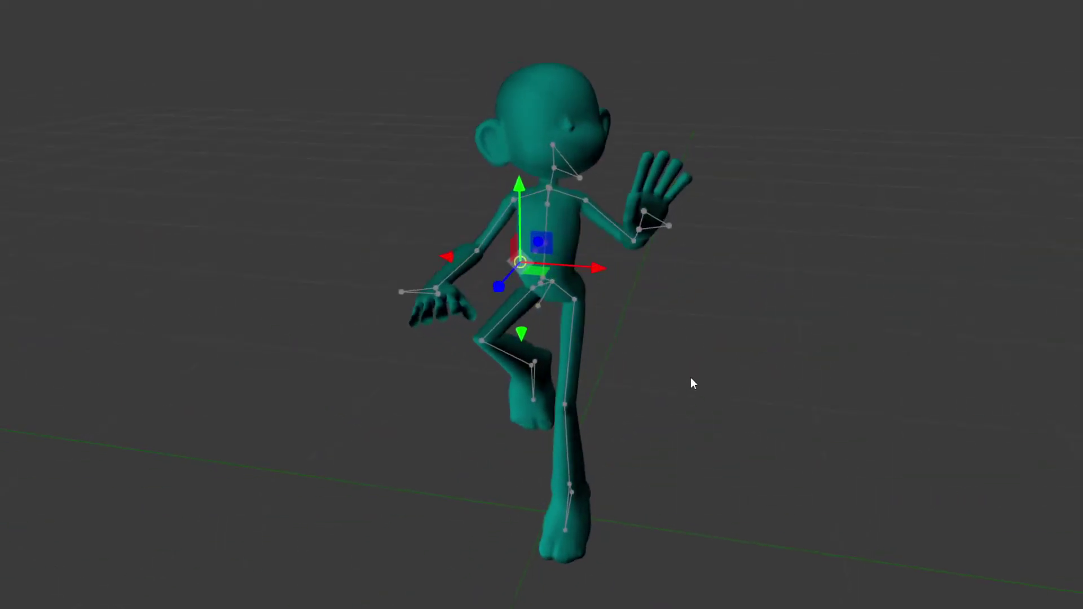
# Pull the left hand far outward so the whole body stretches after it.
pyautogui.click(566, 404)
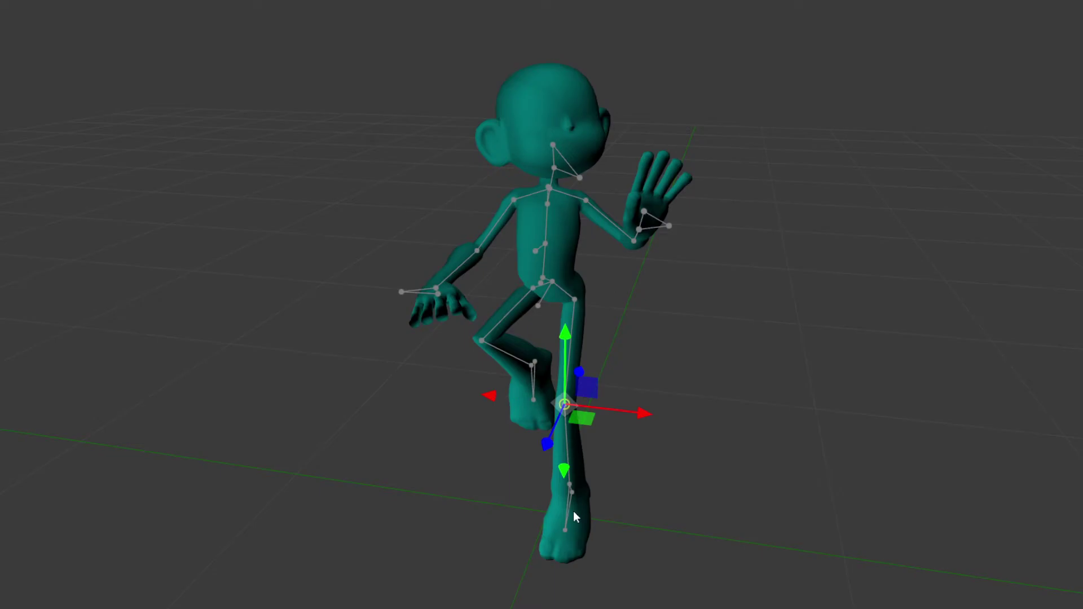
pyautogui.click(563, 535)
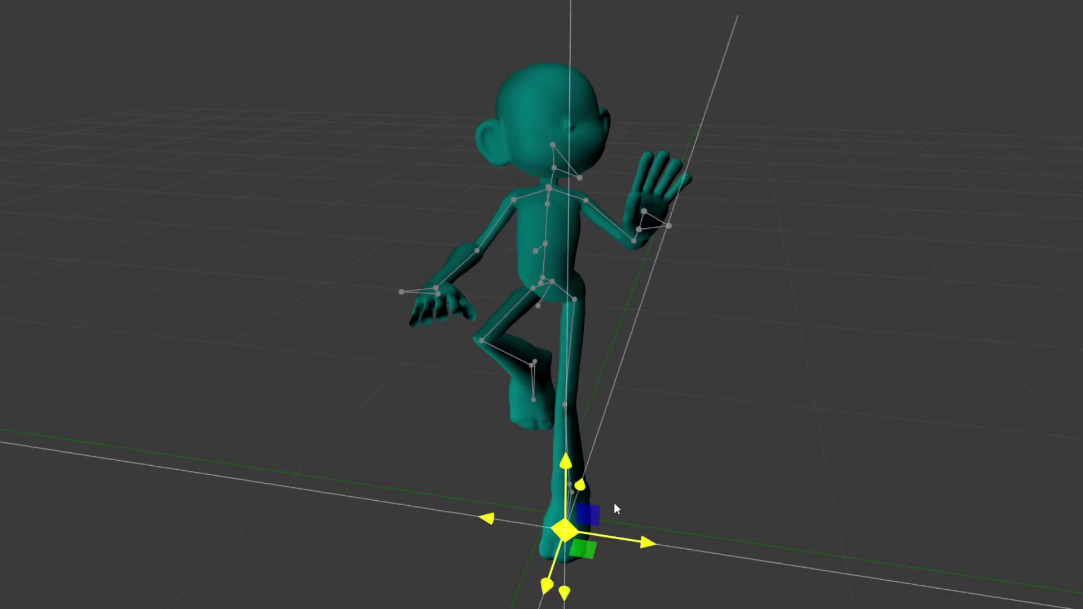
pyautogui.moveTo(681, 277); pyautogui.dragTo(747, 258, button='middle')
pyautogui.click(658, 201)
pyautogui.moveTo(658, 201); pyautogui.dragTo(1080, 268)
pyautogui.moveTo(829, 337); pyautogui.dragTo(804, 384, button='middle')
# Pull the upper body's control point upward past the head to raise the stretched torso.
pyautogui.click(770, 252)
pyautogui.moveTo(777, 208); pyautogui.dragTo(753, 71)
pyautogui.moveTo(796, 297); pyautogui.dragTo(885, 310, button='middle')
pyautogui.moveTo(885, 311); pyautogui.dragTo(762, 207)
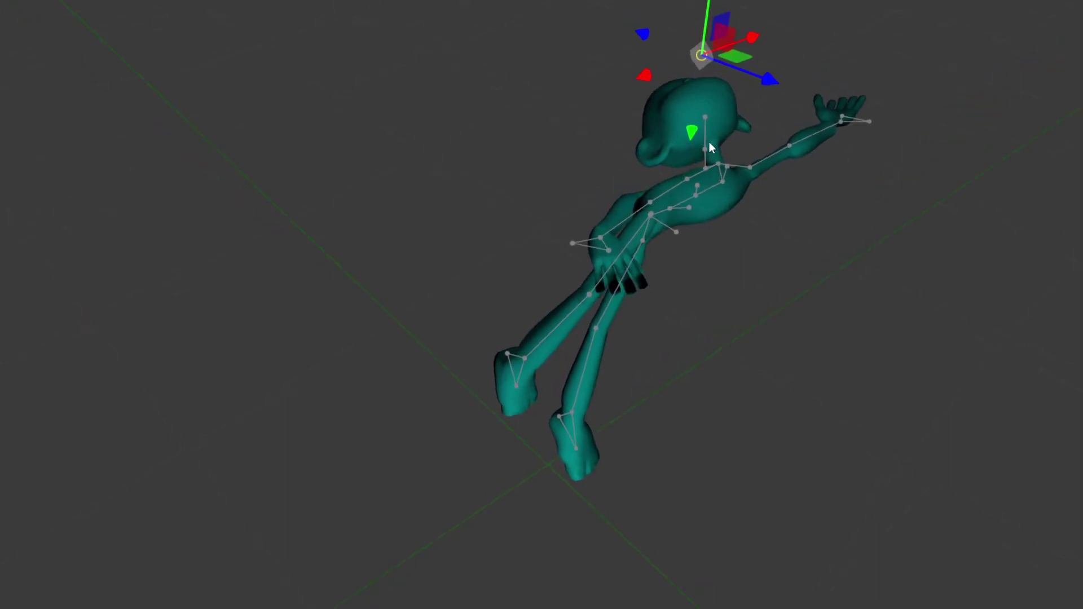
# Shift the left shoulder joint along its depth axis and raise the neck joint to reshape the upper body.
pyautogui.click(750, 170)
pyautogui.moveTo(753, 178); pyautogui.dragTo(768, 200, button='middle')
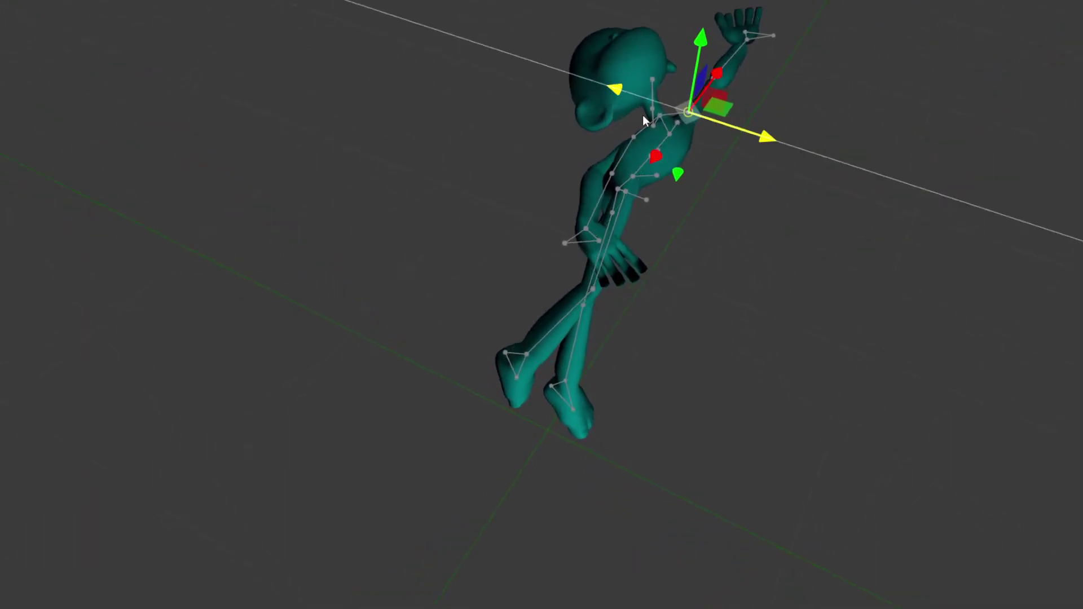
pyautogui.click(652, 125)
pyautogui.moveTo(662, 78); pyautogui.dragTo(759, 68)
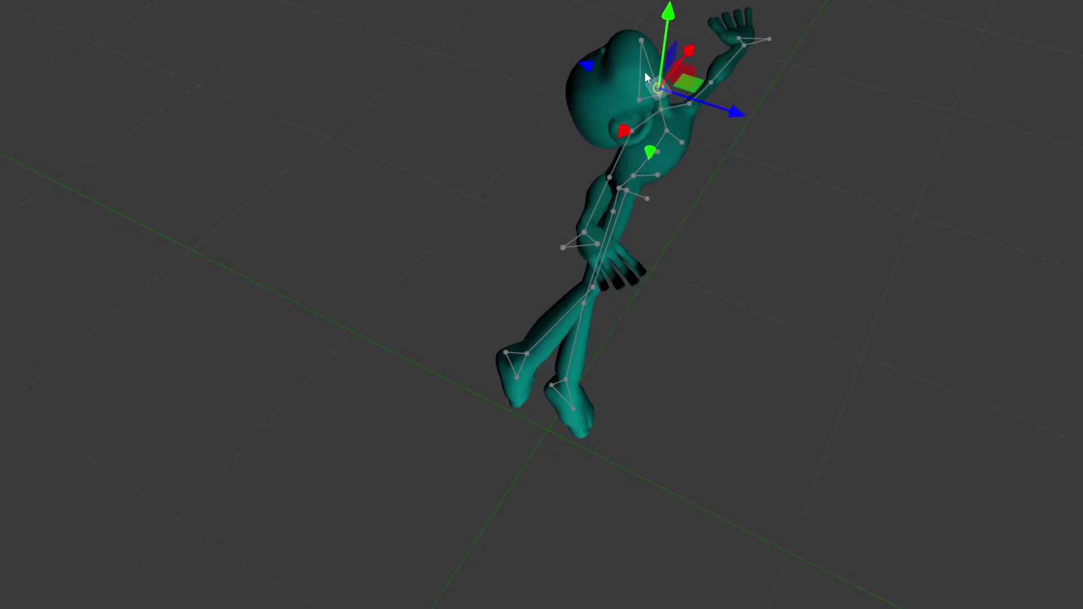
# Pull the head joint upward above the skull to lift the head and straighten the neck.
pyautogui.click(638, 97)
pyautogui.moveTo(660, 111); pyautogui.dragTo(669, 0)
pyautogui.click(661, 95)
pyautogui.keyDown('alt'); pyautogui.moveTo(684, 213); pyautogui.dragTo(621, 178); pyautogui.keyUp('alt')
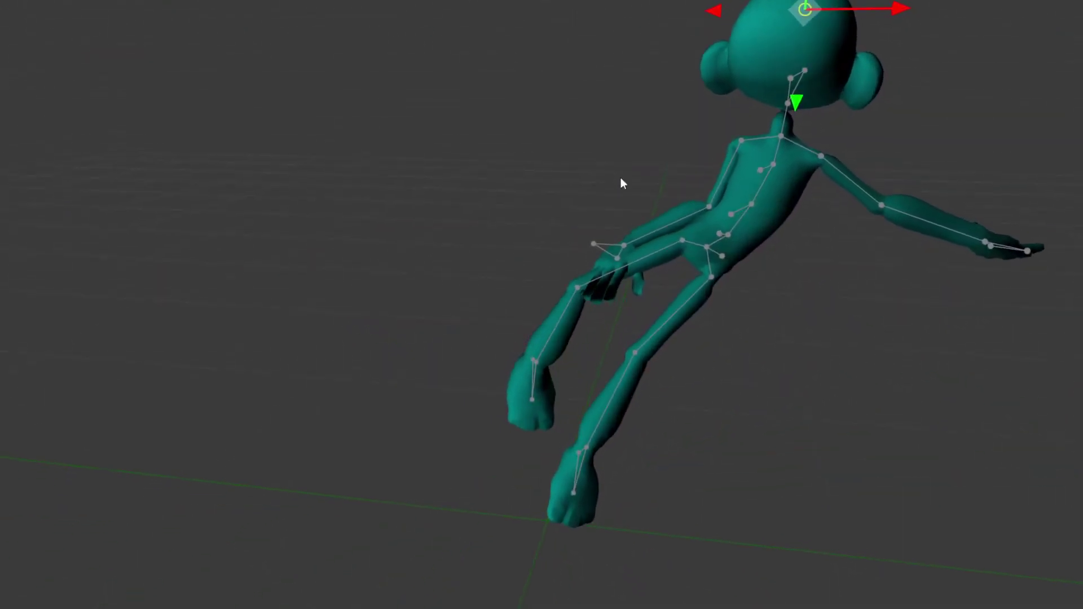
pyautogui.scroll(-4, 671, 214)
pyautogui.keyDown('alt'); pyautogui.moveTo(708, 262); pyautogui.dragTo(676, 245); pyautogui.keyUp('alt')
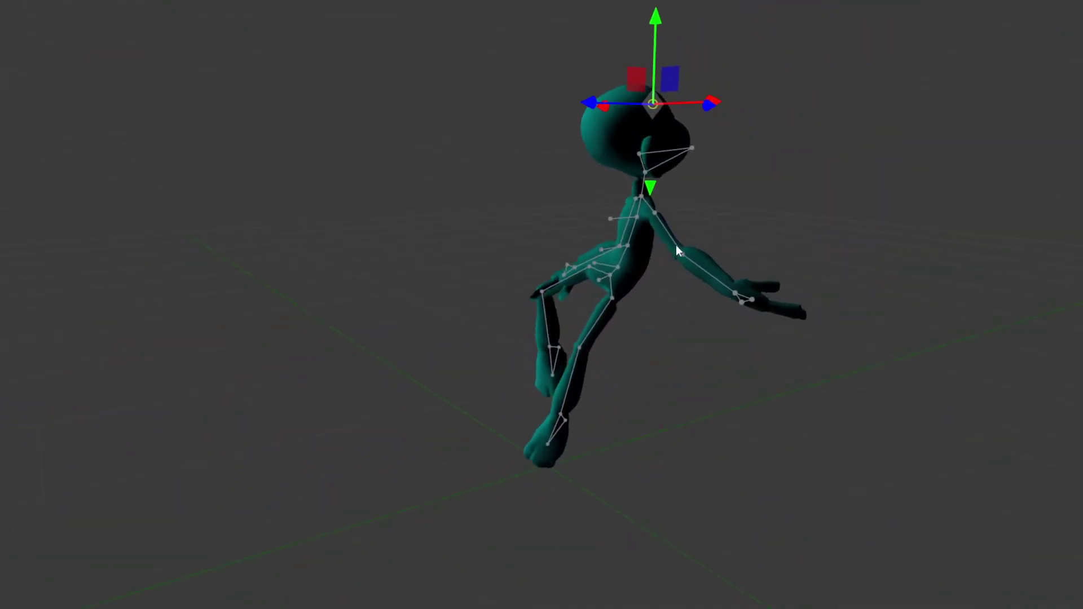
pyautogui.moveTo(676, 245)
pyautogui.mouseDown(button='middle')
pyautogui.moveTo(723, 245)
pyautogui.moveTo(670, 239)
pyautogui.mouseUp(button='middle')
pyautogui.moveTo(686, 305); pyautogui.dragTo(637, 268, button='middle')
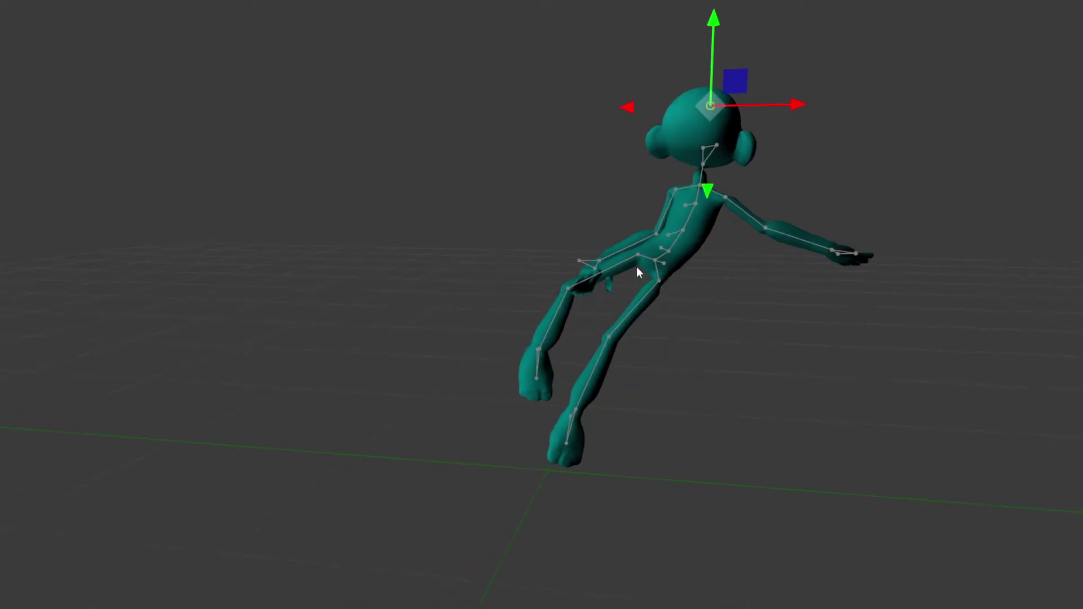
# Pull an arm control point far outward and downward to stretch the body into a nearly horizontal leap.
pyautogui.click(599, 261)
pyautogui.moveTo(683, 255); pyautogui.dragTo(0, 127)
pyautogui.moveTo(272, 289); pyautogui.dragTo(251, 393)
# Examine the stretched leaping pose from the front, sides and back.
pyautogui.moveTo(253, 399); pyautogui.dragTo(683, 177, button='middle')
pyautogui.moveTo(535, 230); pyautogui.dragTo(377, 244, button='middle')
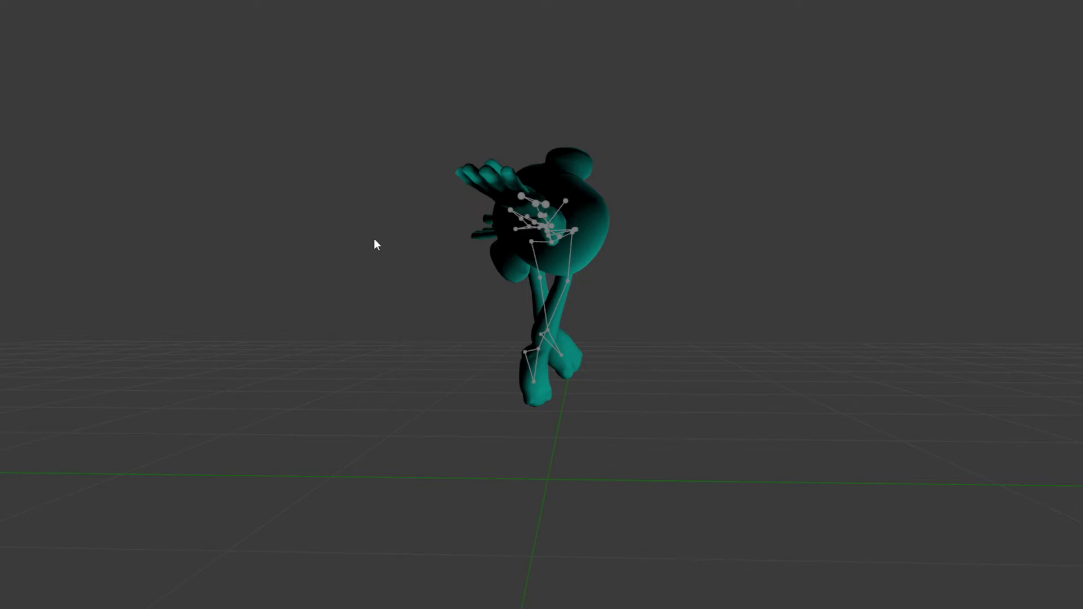
pyautogui.moveTo(282, 280); pyautogui.dragTo(461, 298, button='middle')
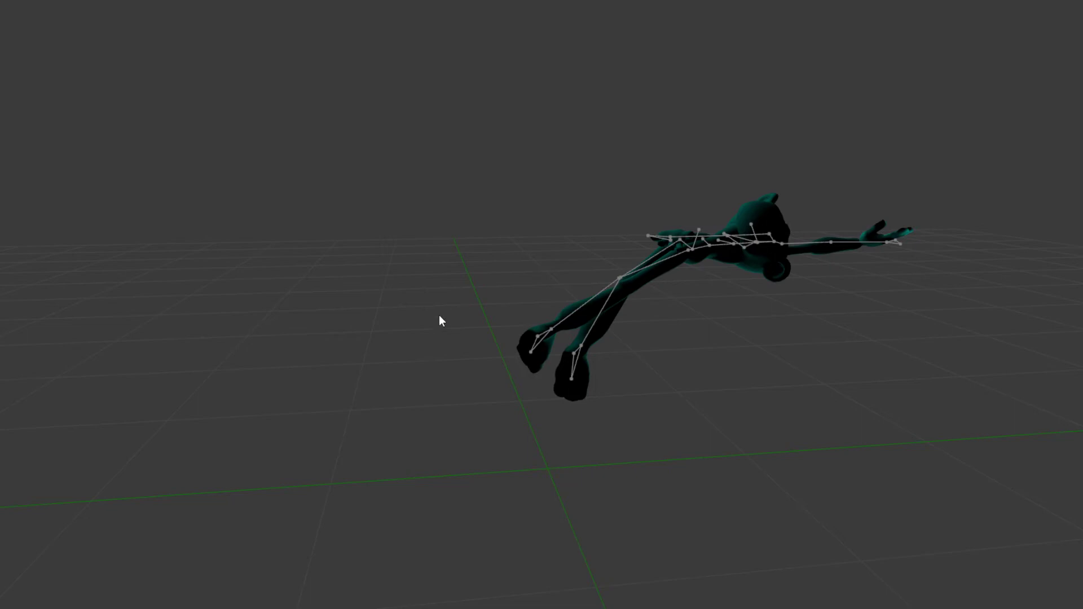
pyautogui.moveTo(442, 316); pyautogui.dragTo(640, 343, button='middle')
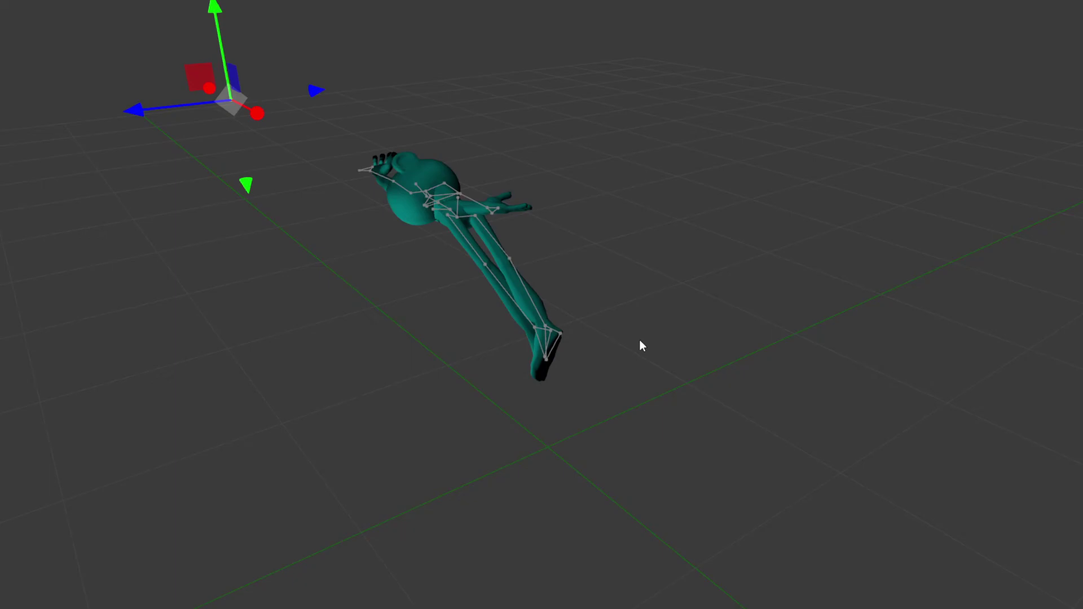
pyautogui.moveTo(428, 408); pyautogui.dragTo(640, 365, button='middle')
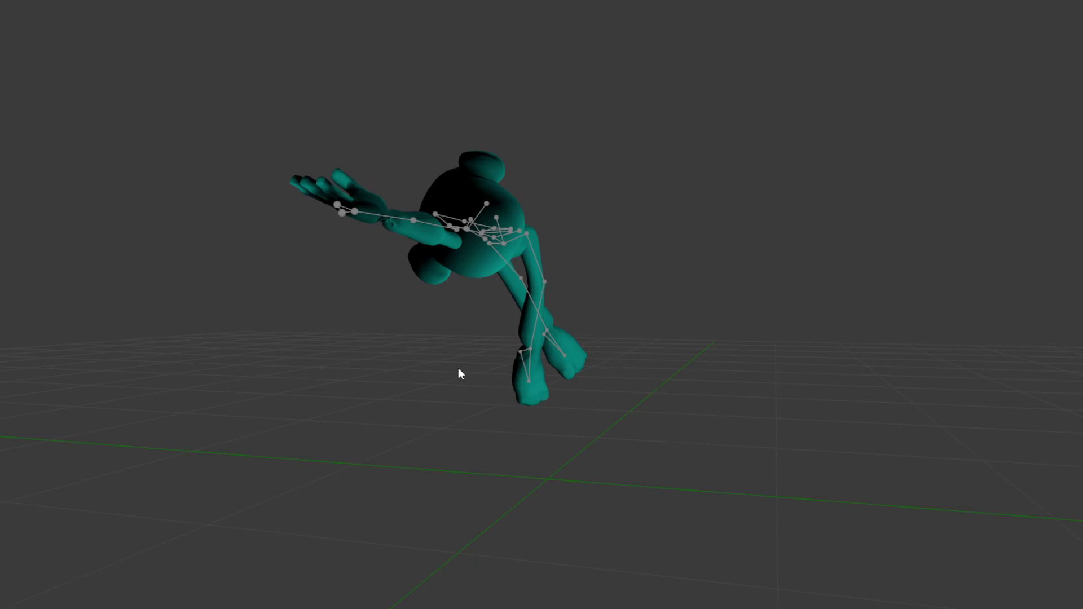
pyautogui.moveTo(458, 369); pyautogui.dragTo(533, 370, button='middle')
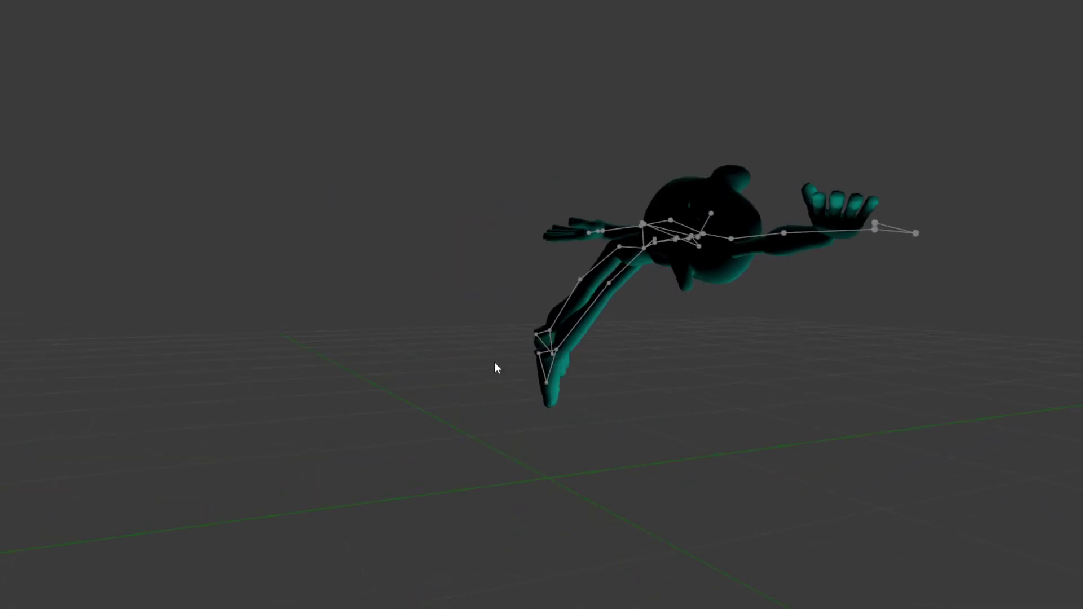
pyautogui.moveTo(461, 361); pyautogui.dragTo(281, 334)
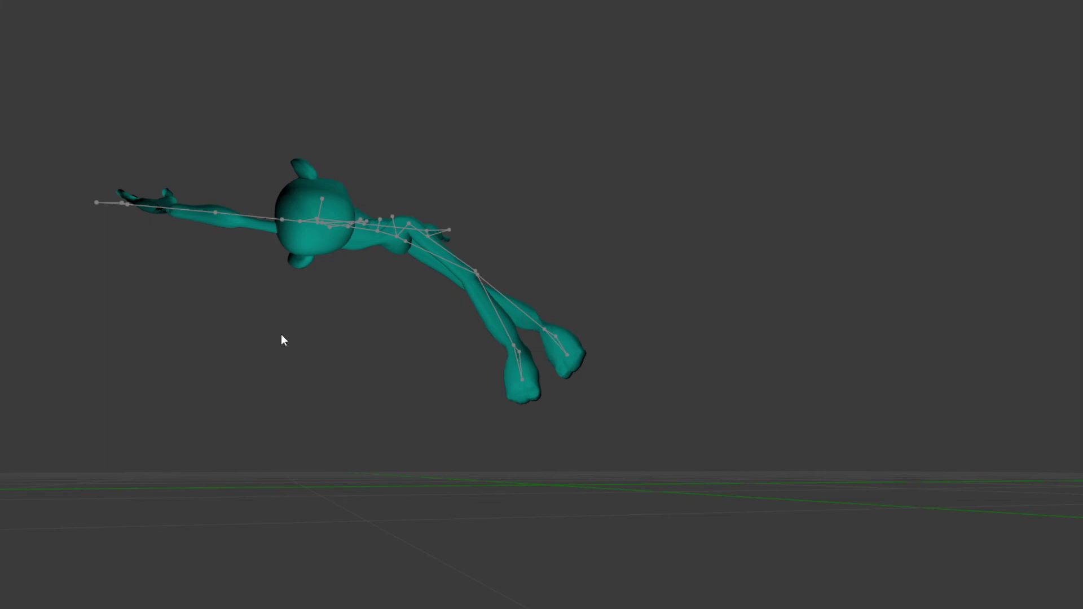
pyautogui.moveTo(289, 344); pyautogui.dragTo(342, 345, button='middle')
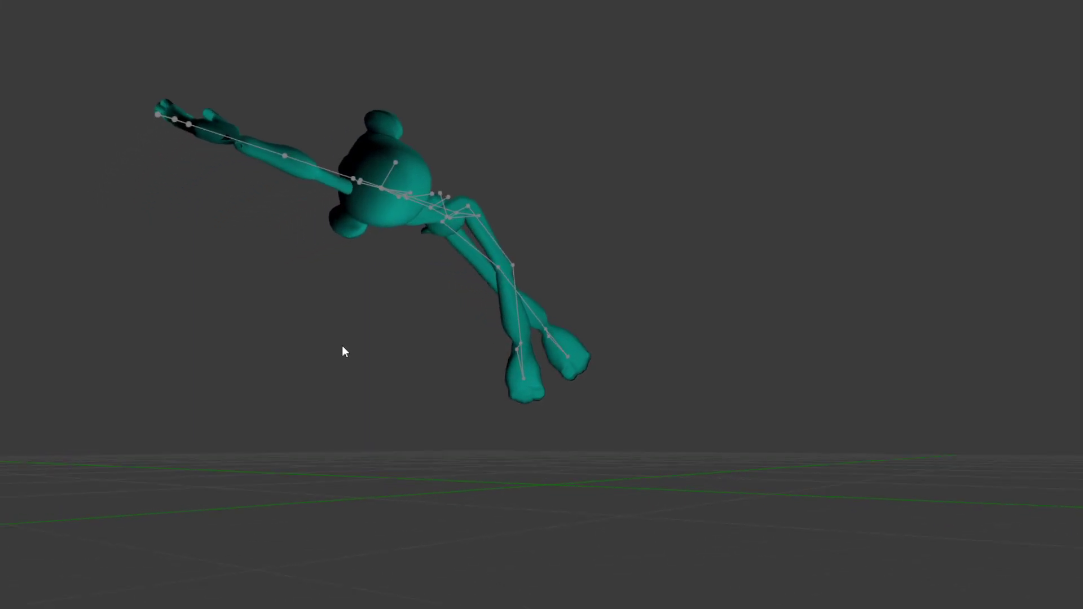